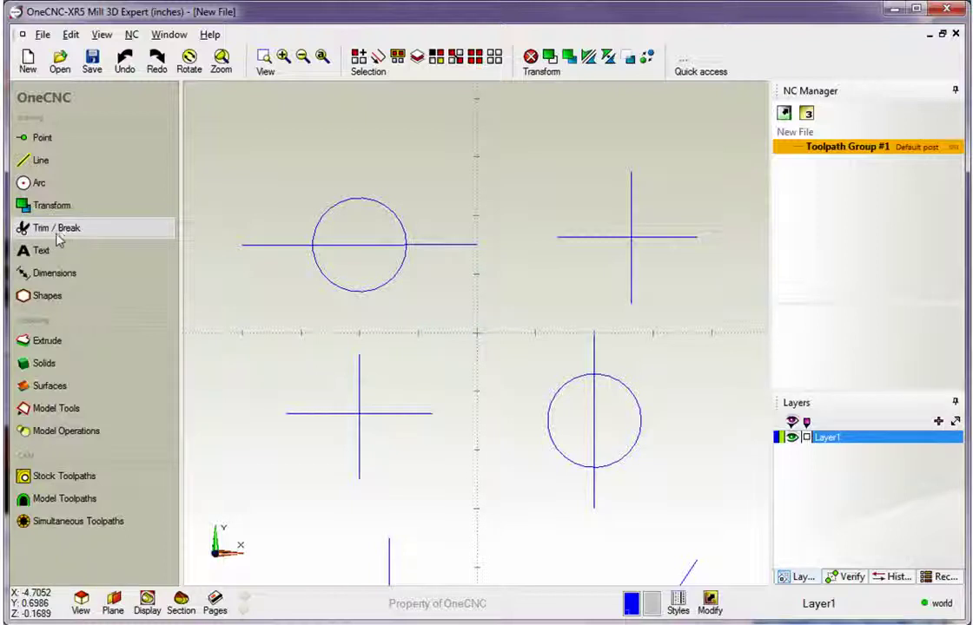
Trim the lower-left cross into an L-shaped corner with Trim two, keeping its upper and right arms.
{"action": "left_click", "coordinate": [55, 231]}
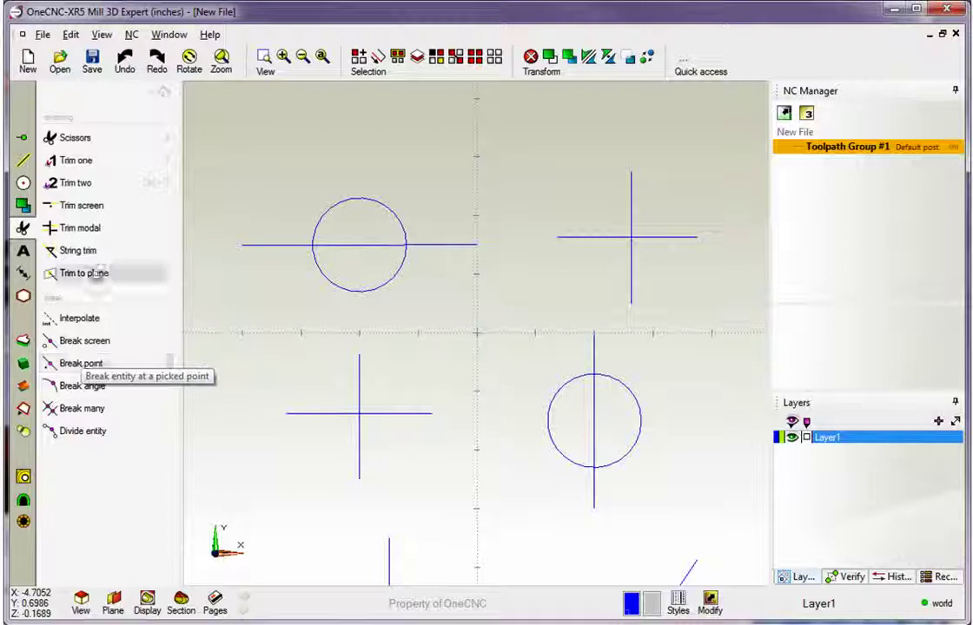
{"action": "left_click", "coordinate": [78, 190]}
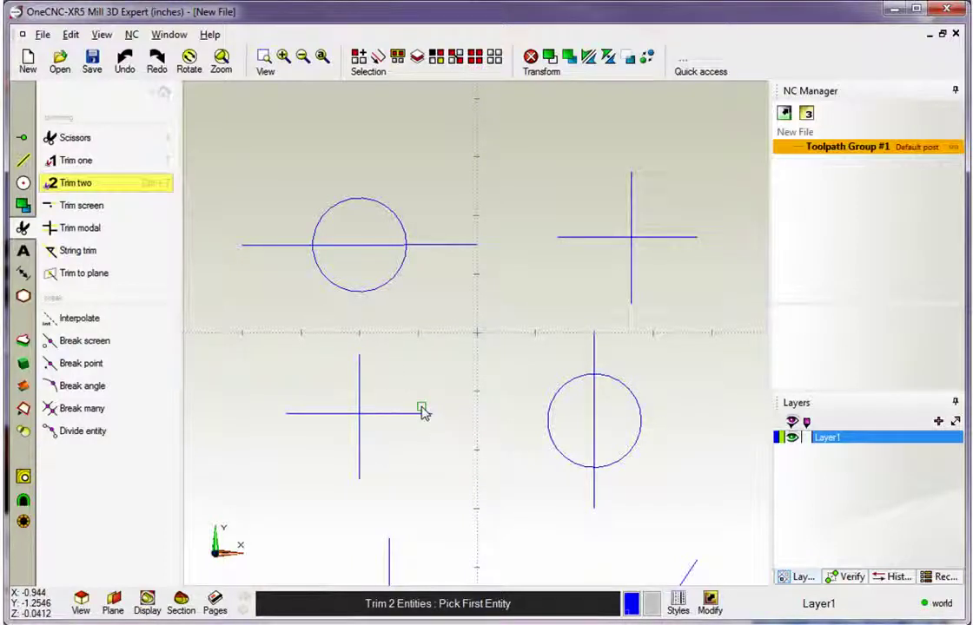
{"action": "left_click", "coordinate": [361, 392]}
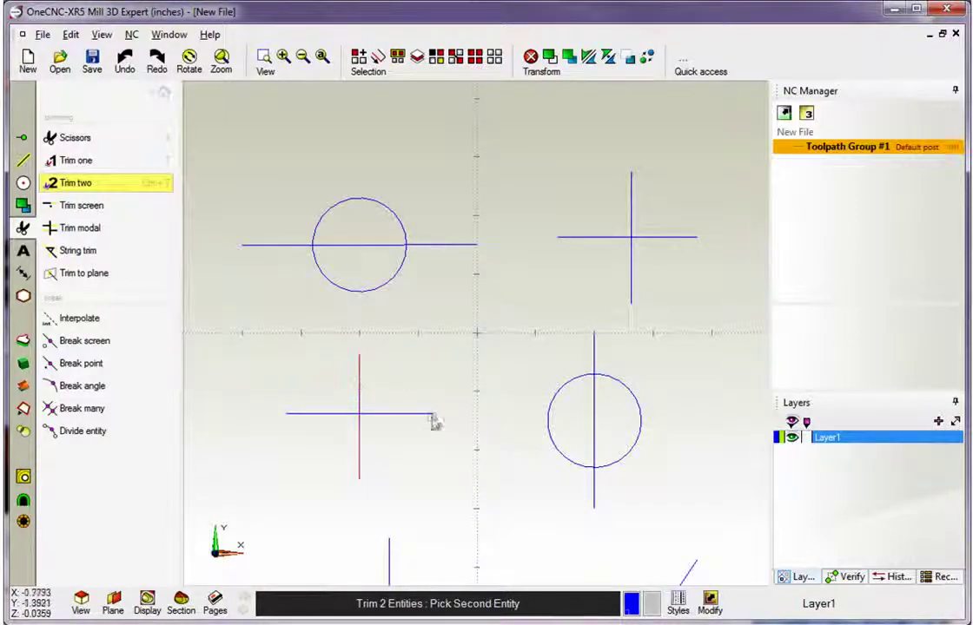
{"action": "left_click", "coordinate": [391, 414]}
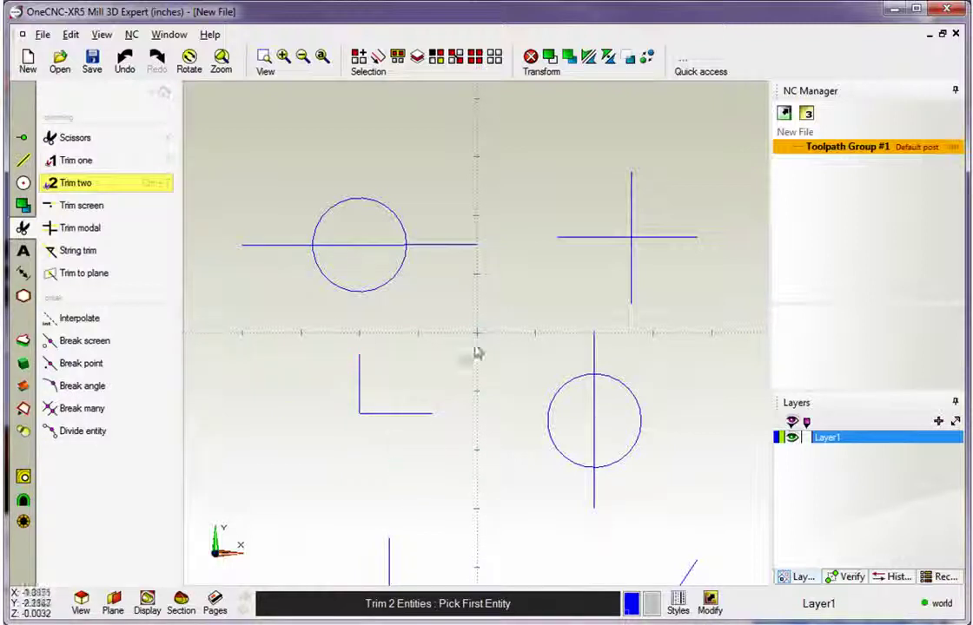
Trim the upper-right cross with Trim two, keeping its left and lower arms.
{"action": "scroll", "coordinate": [406, 389], "scroll_direction": "up", "scroll_amount": 4}
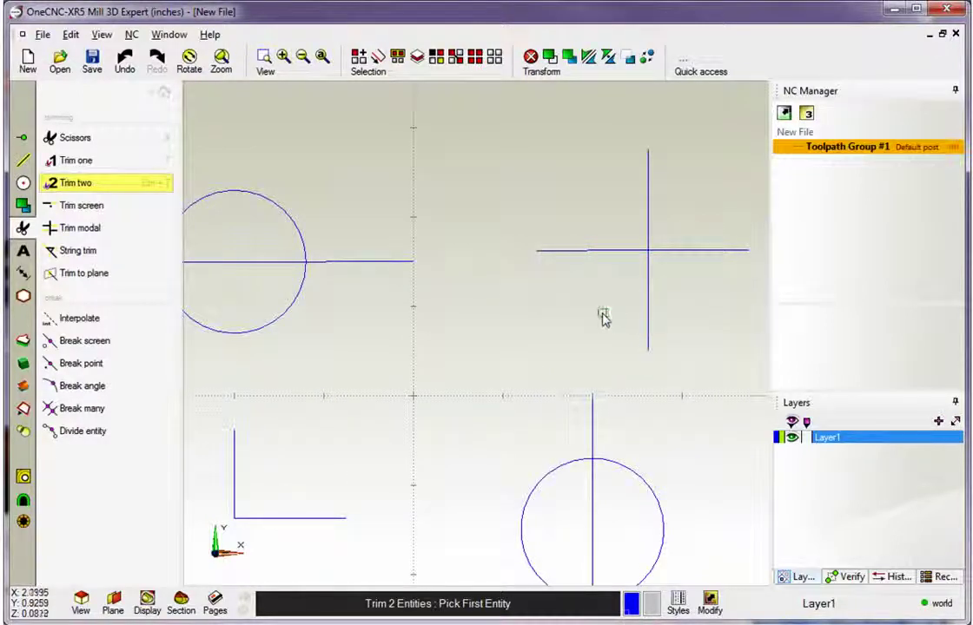
{"action": "left_click", "coordinate": [588, 254]}
{"action": "left_click", "coordinate": [647, 307]}
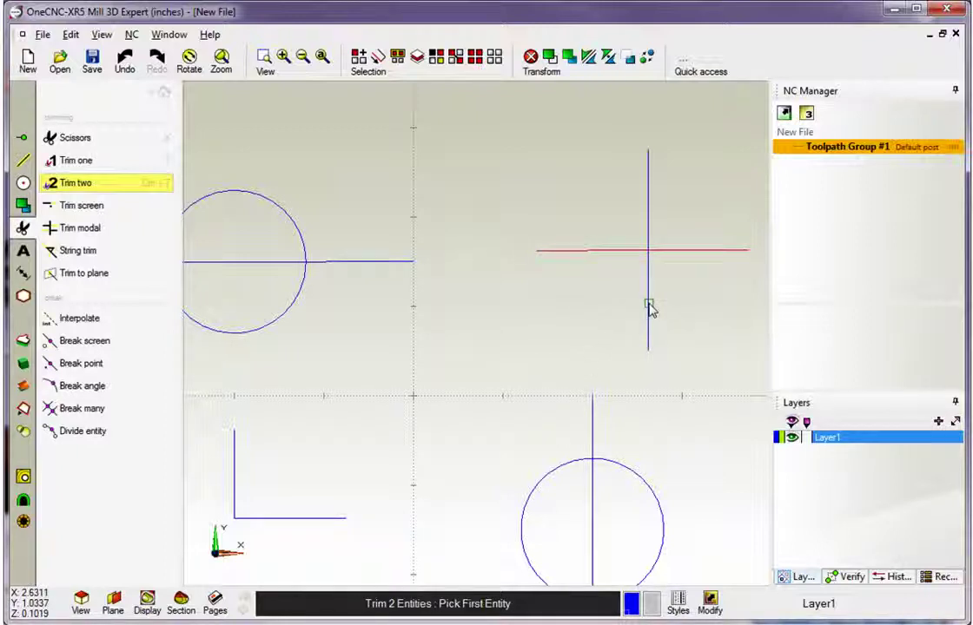
Trim the four crossing lines below the crosses into a closed four-sided profile with Trim two, keeping the inner segments at each corner.
{"action": "scroll", "coordinate": [515, 378], "scroll_direction": "down", "scroll_amount": 3}
{"action": "middle_click_drag", "start_coordinate": [482, 417], "coordinate": [452, 209]}
{"action": "scroll", "coordinate": [450, 213], "scroll_direction": "up", "scroll_amount": 2}
{"action": "middle_click_drag", "start_coordinate": [457, 319], "coordinate": [436, 172]}
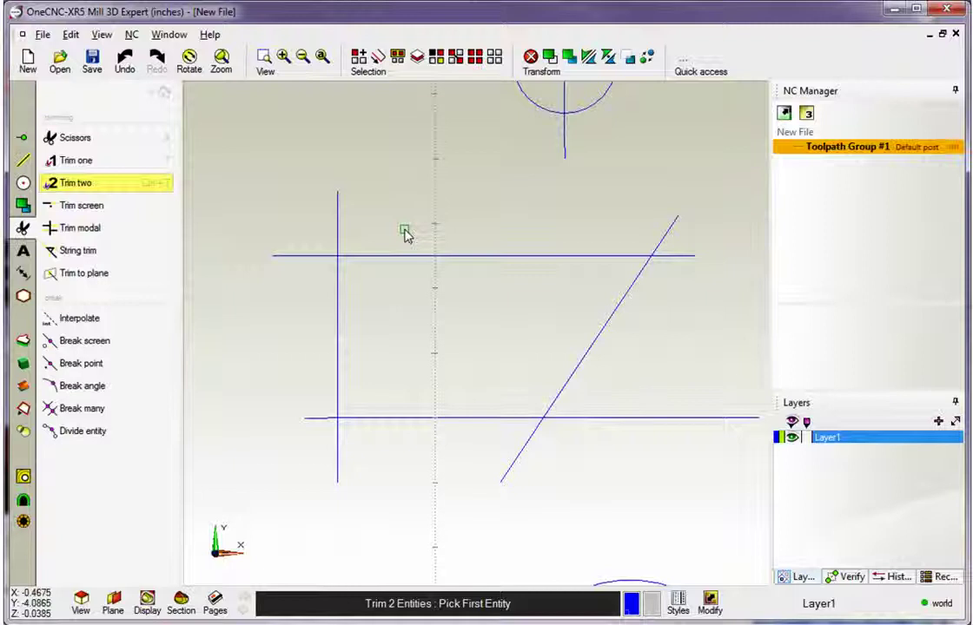
{"action": "scroll", "coordinate": [405, 233], "scroll_direction": "up", "scroll_amount": 1}
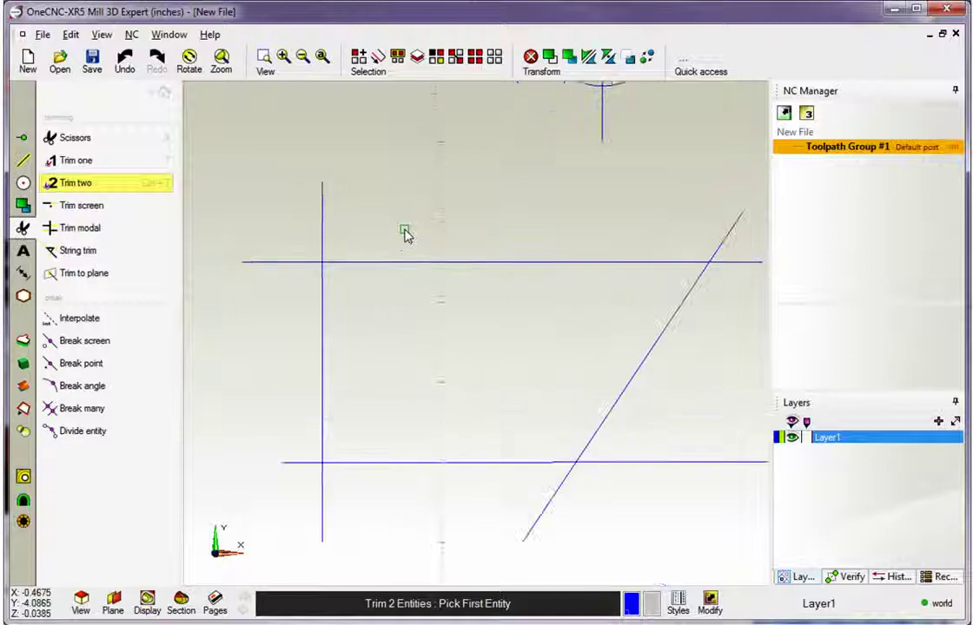
{"action": "left_click", "coordinate": [516, 262]}
{"action": "left_click", "coordinate": [653, 366]}
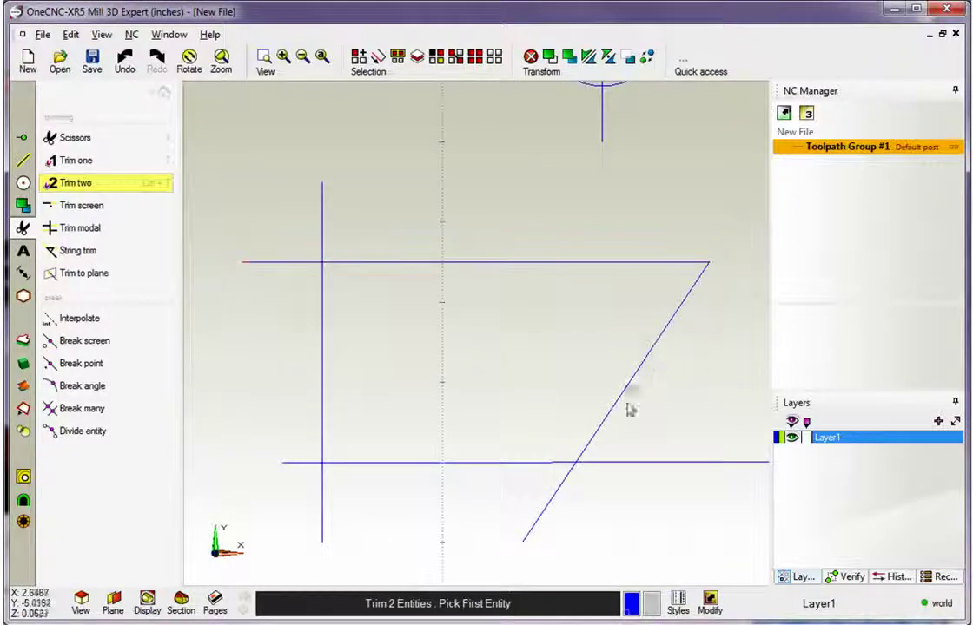
{"action": "left_click", "coordinate": [631, 388]}
{"action": "left_click", "coordinate": [476, 463]}
{"action": "left_click", "coordinate": [441, 463]}
{"action": "left_click", "coordinate": [321, 401]}
{"action": "left_click", "coordinate": [322, 334]}
{"action": "left_click", "coordinate": [408, 265]}
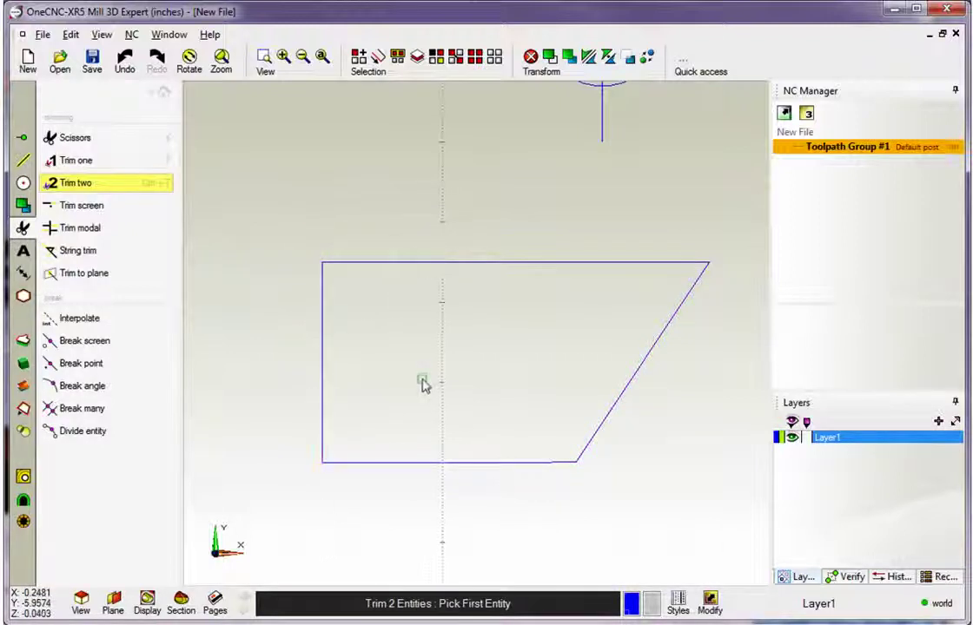
{"action": "key", "text": "Escape"}
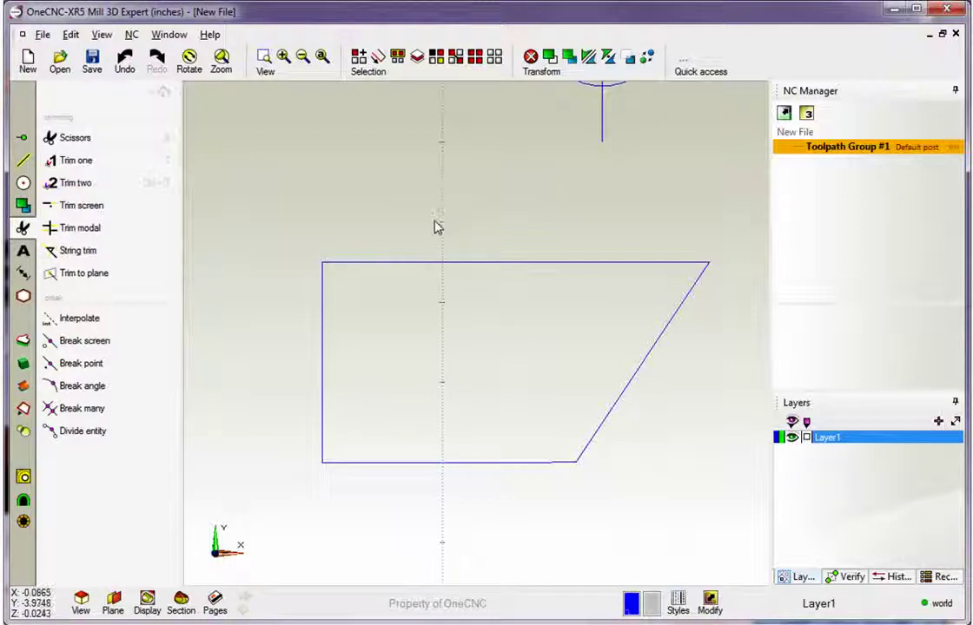
Undo the four corner trims on the four-sided profile.
{"action": "key", "text": "ctrl+z"}
{"action": "key", "text": "ctrl+z"}
{"action": "key", "text": "ctrl+z"}
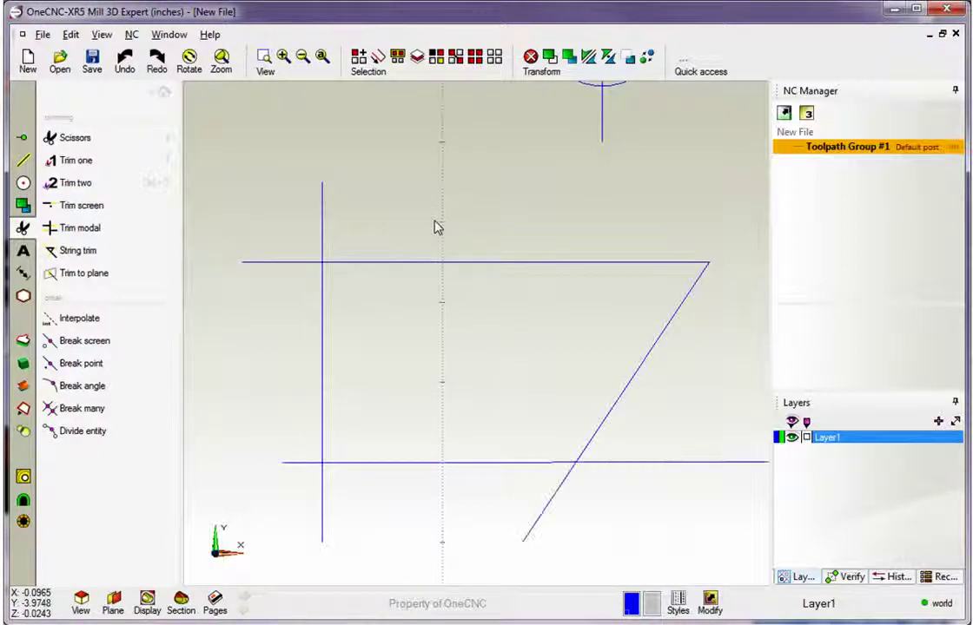
{"action": "key", "text": "ctrl+z"}
{"action": "middle_click_drag", "start_coordinate": [466, 260], "coordinate": [438, 263]}
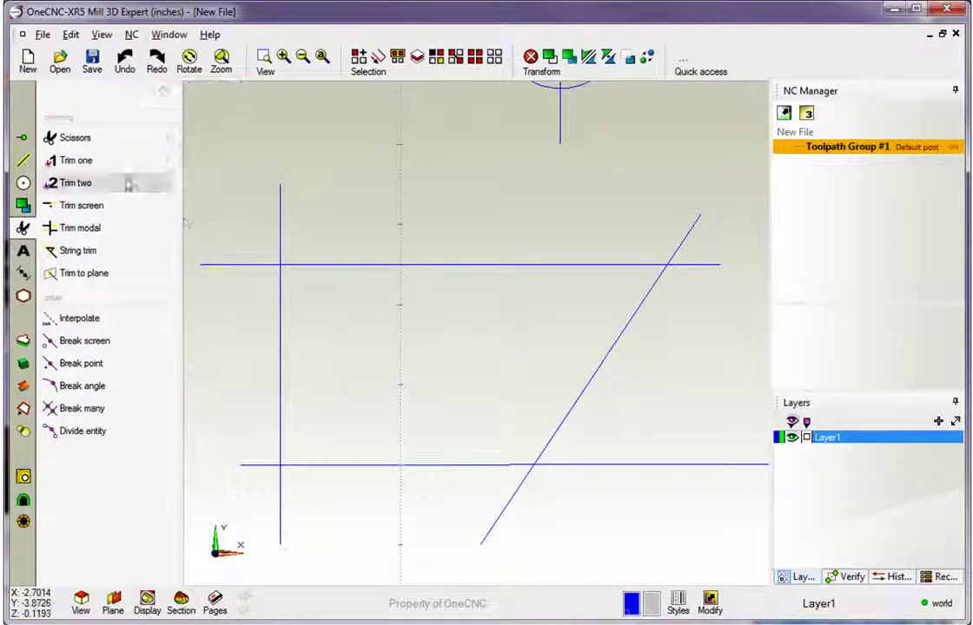
Trim the four lines corner by corner with Trim two, keeping the top line's outer end beyond the slanted line at the last corner.
{"action": "left_click", "coordinate": [80, 184]}
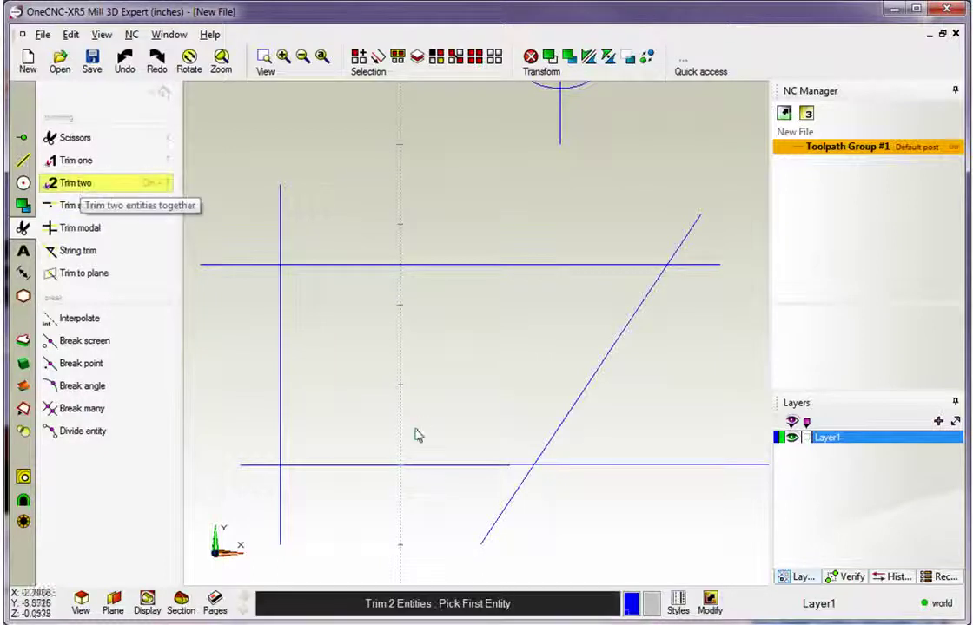
{"action": "left_click", "coordinate": [390, 265]}
{"action": "left_click", "coordinate": [281, 354]}
{"action": "left_click", "coordinate": [282, 422]}
{"action": "left_click", "coordinate": [364, 466]}
{"action": "left_click", "coordinate": [460, 466]}
{"action": "left_click", "coordinate": [553, 438]}
{"action": "left_click", "coordinate": [608, 359]}
{"action": "left_click", "coordinate": [697, 264]}
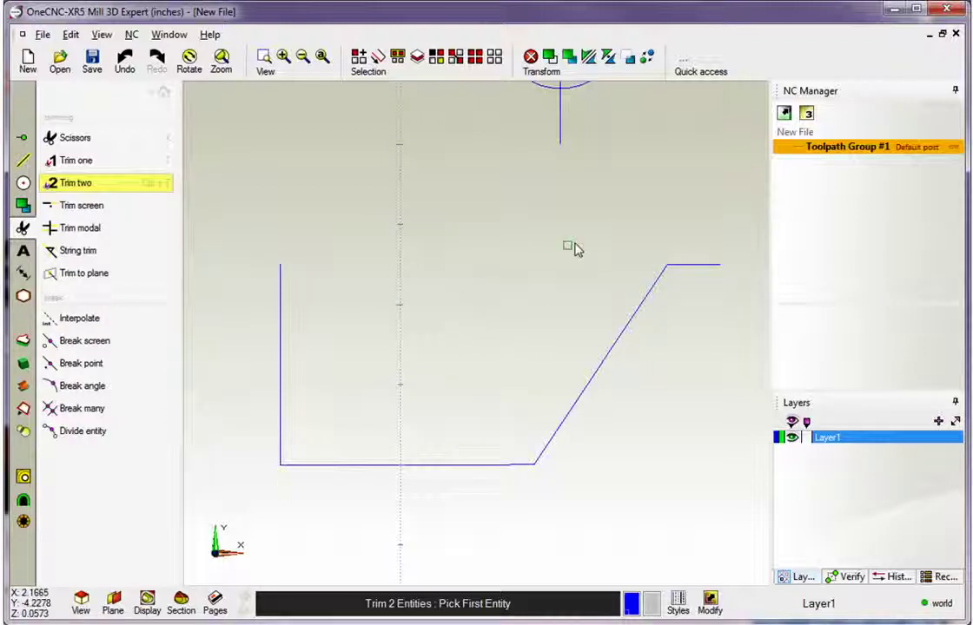
Extend the top line's leftover stub to the left vertical line, and trim it against the slanted line to close the profile.
{"action": "left_click", "coordinate": [695, 267]}
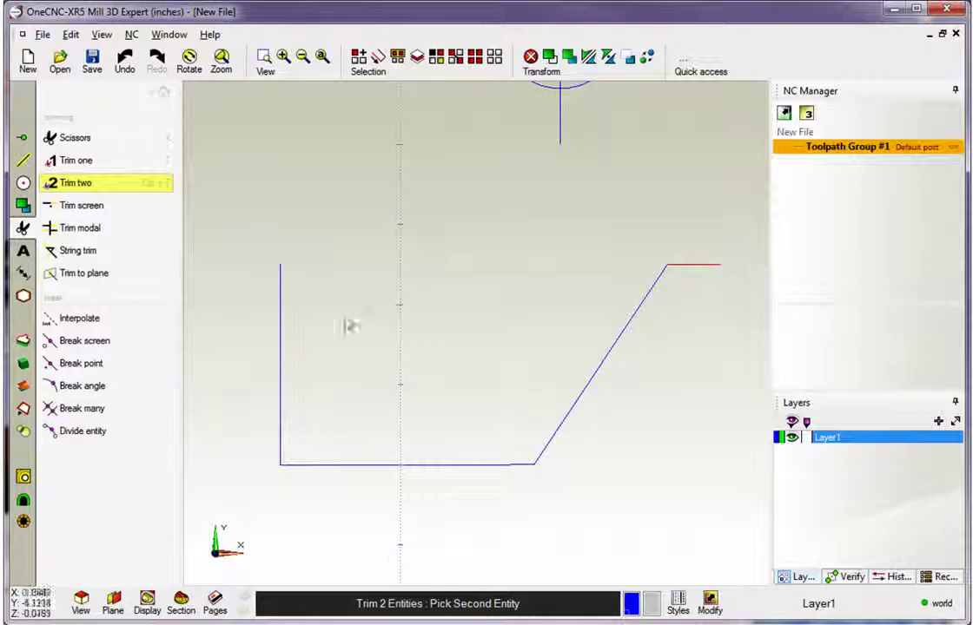
{"action": "left_click", "coordinate": [284, 320]}
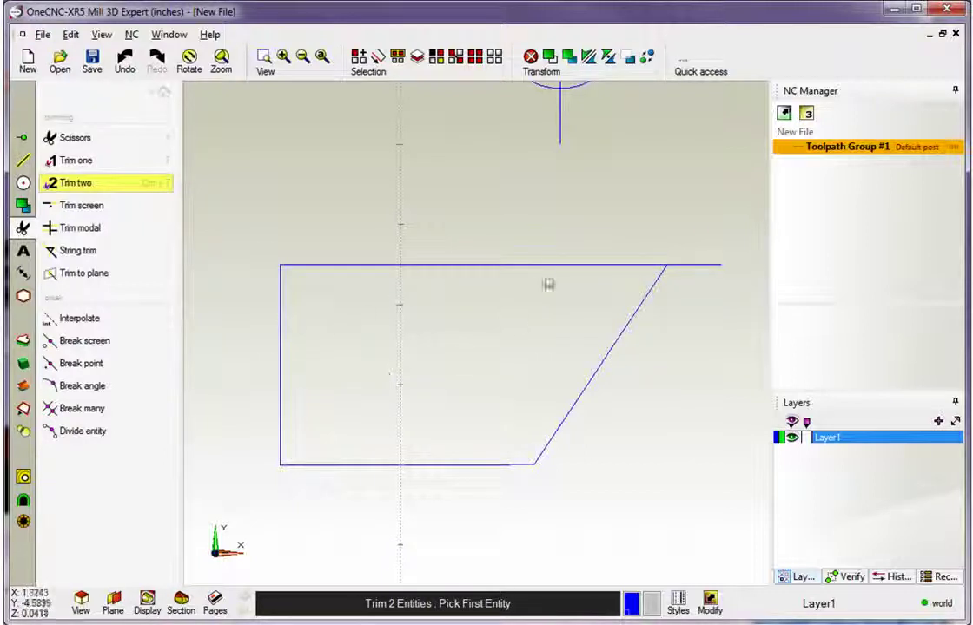
{"action": "left_click", "coordinate": [547, 266]}
{"action": "left_click", "coordinate": [631, 318]}
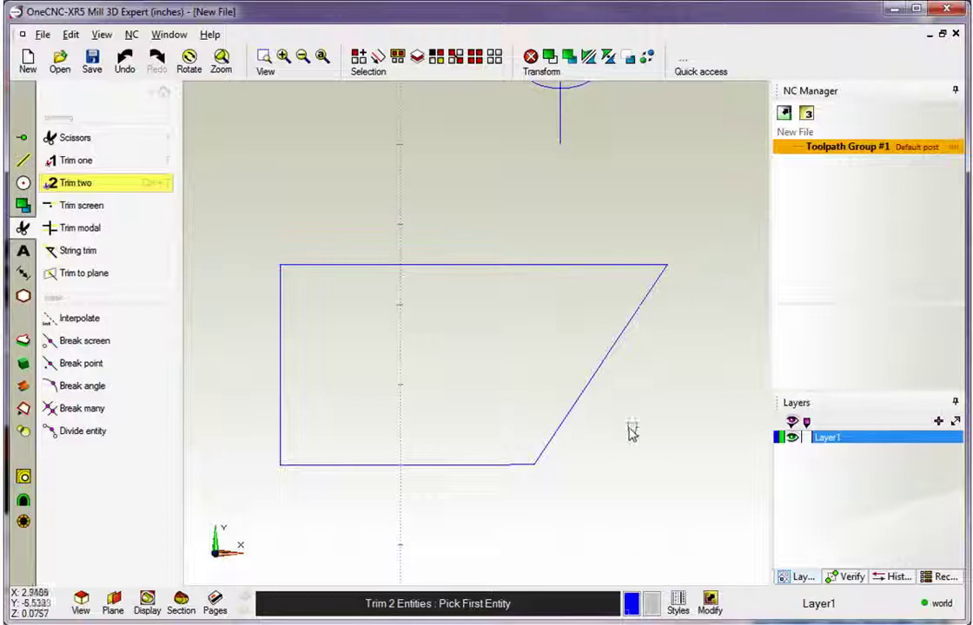
{"action": "key", "text": "Escape"}
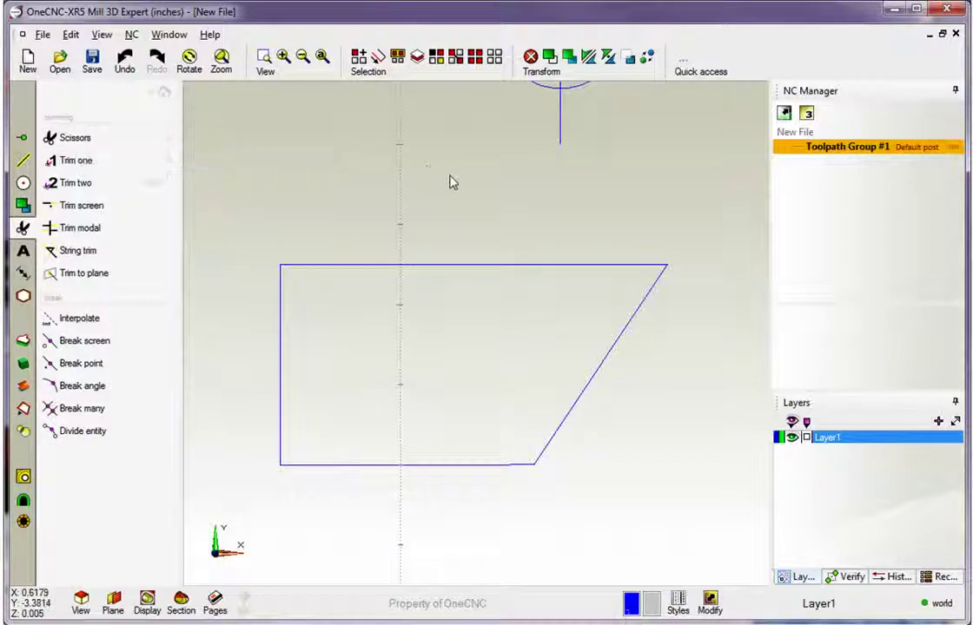
Undo all the Trim two edits on the four-line figure and the crosses.
{"action": "key", "text": "ctrl+z"}
{"action": "key", "text": "ctrl+z"}
{"action": "key", "text": "ctrl+z"}
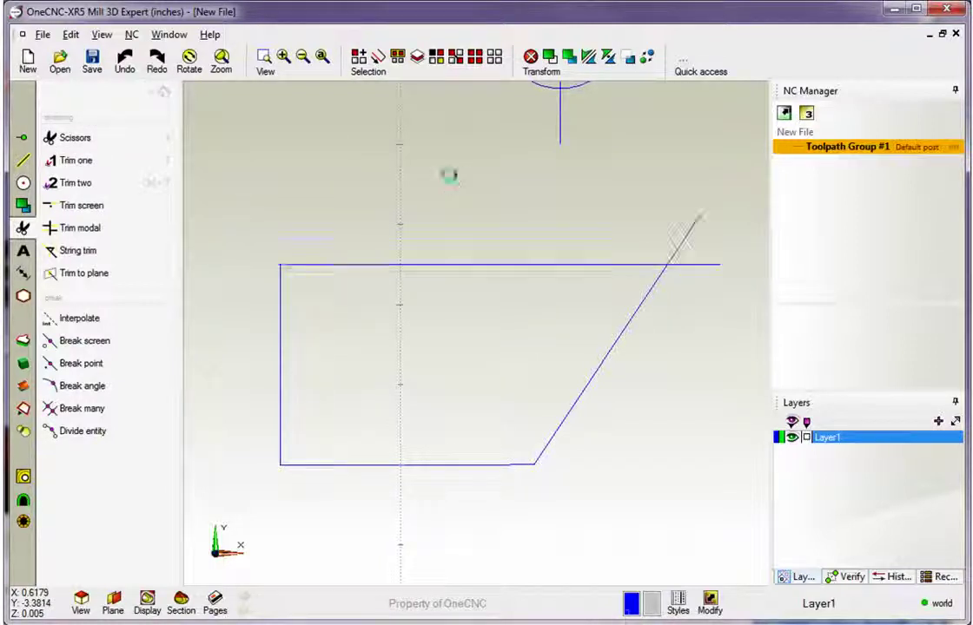
{"action": "key", "text": "ctrl+z"}
{"action": "scroll", "coordinate": [468, 219], "scroll_direction": "down", "scroll_amount": 5}
{"action": "middle_click_drag", "start_coordinate": [486, 198], "coordinate": [488, 294]}
{"action": "scroll", "coordinate": [488, 295], "scroll_direction": "down", "scroll_amount": 1}
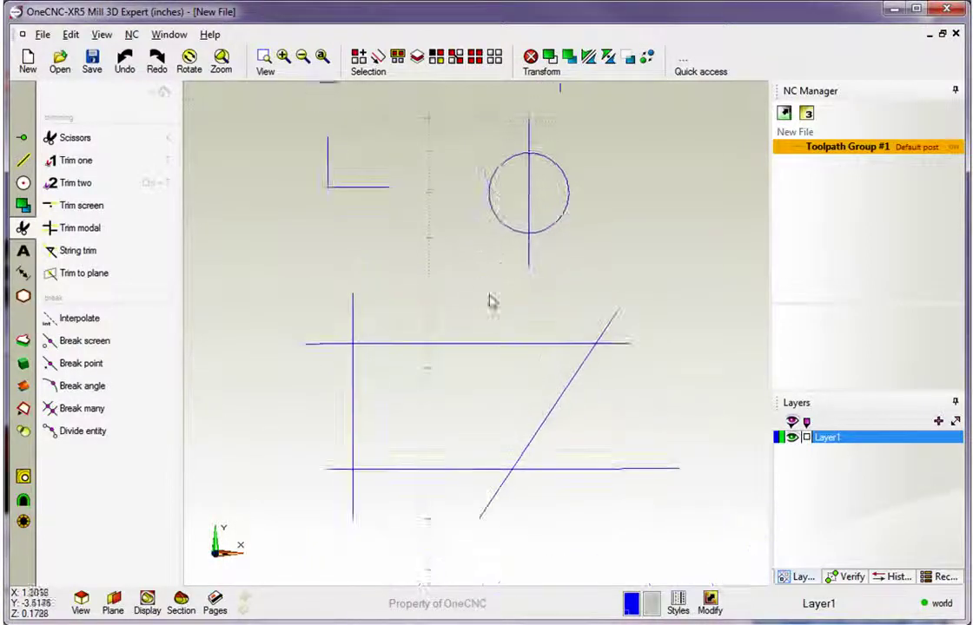
{"action": "key", "text": "ctrl+z"}
{"action": "scroll", "coordinate": [495, 280], "scroll_direction": "down", "scroll_amount": 1}
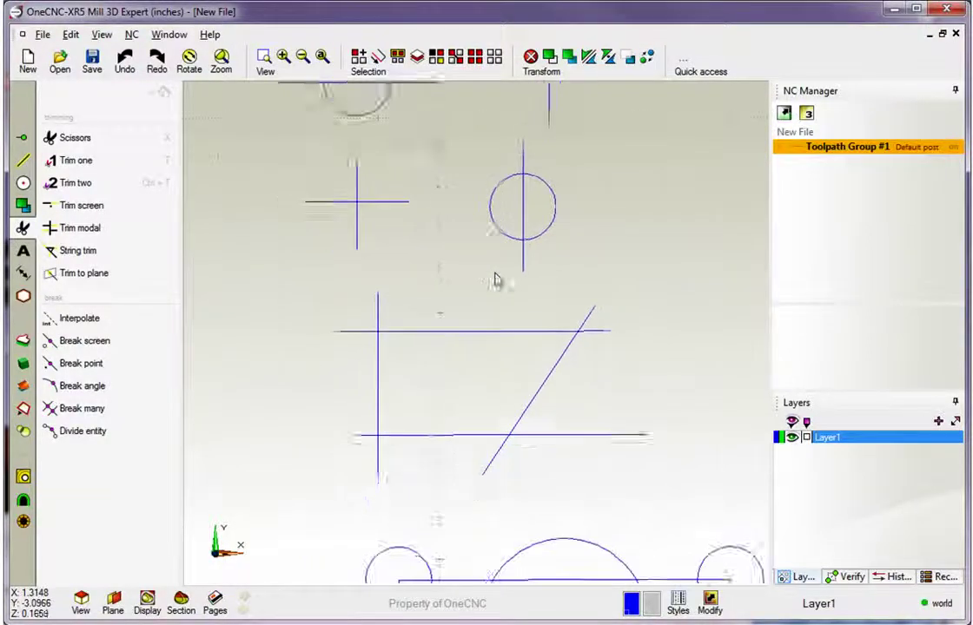
{"action": "mouse_move", "coordinate": [495, 261]}
{"action": "middle_mouse_down"}
{"action": "mouse_move", "coordinate": [478, 297]}
{"action": "mouse_move", "coordinate": [484, 328]}
{"action": "middle_mouse_up"}
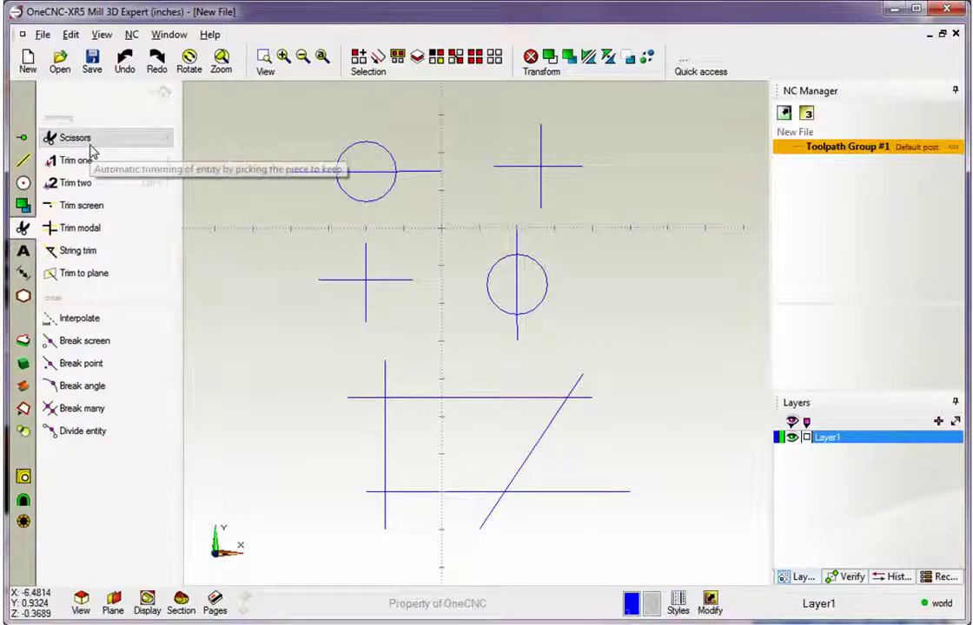
Remove the eight overhanging line ends around the four-line figure with Scissors, leaving a closed four-sided profile.
{"action": "left_click", "coordinate": [90, 145]}
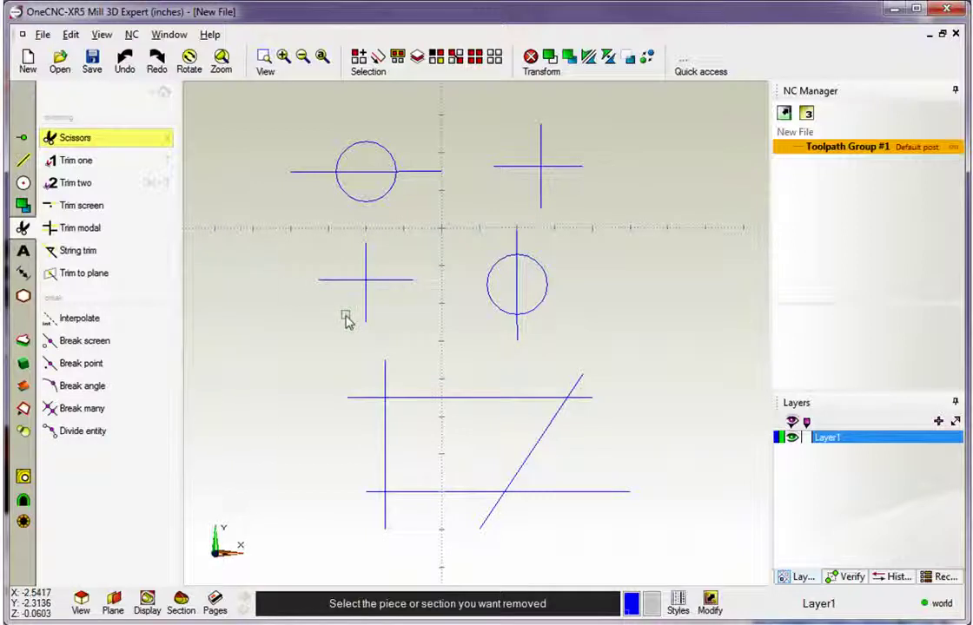
{"action": "scroll", "coordinate": [401, 331], "scroll_direction": "up", "scroll_amount": 4}
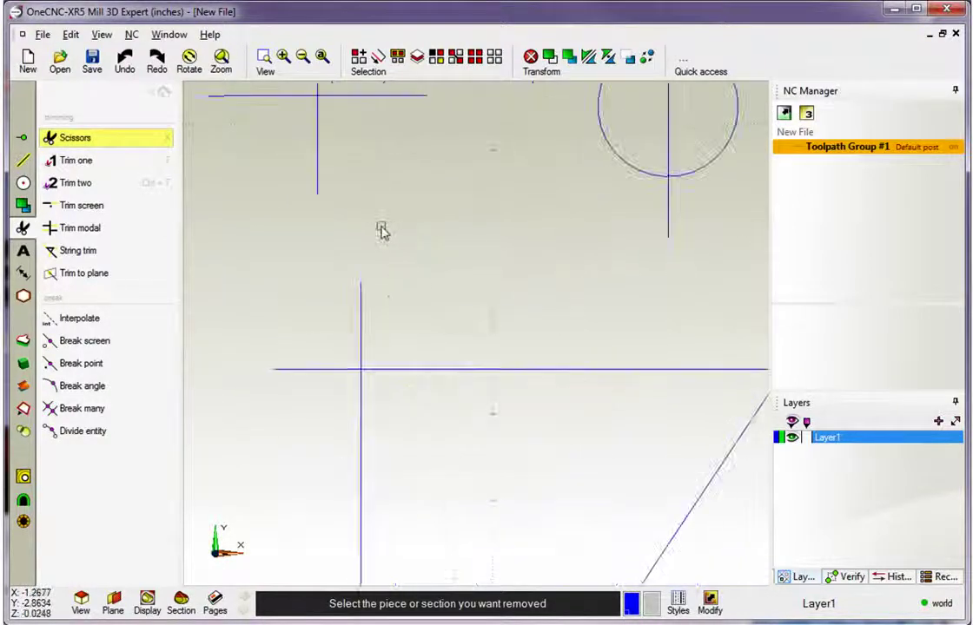
{"action": "scroll", "coordinate": [304, 152], "scroll_direction": "down", "scroll_amount": 5}
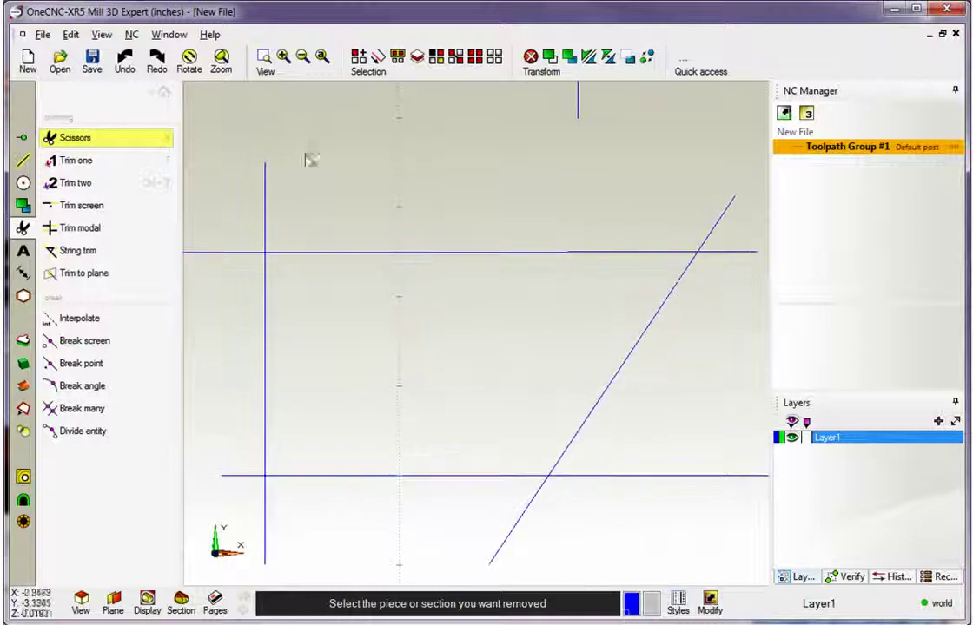
{"action": "scroll", "coordinate": [355, 178], "scroll_direction": "down", "scroll_amount": 1}
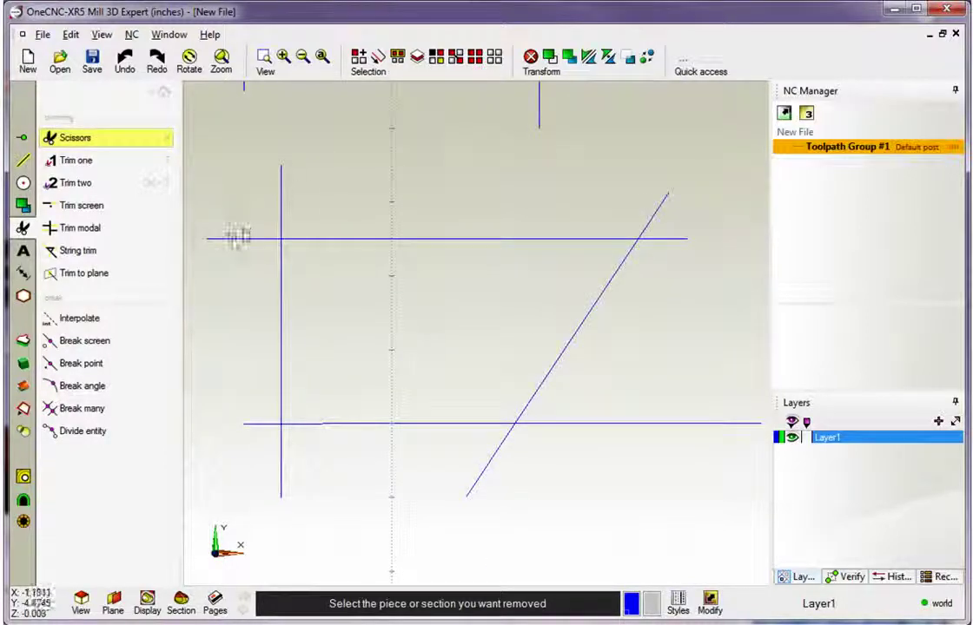
{"action": "left_click", "coordinate": [280, 198]}
{"action": "left_click", "coordinate": [243, 239]}
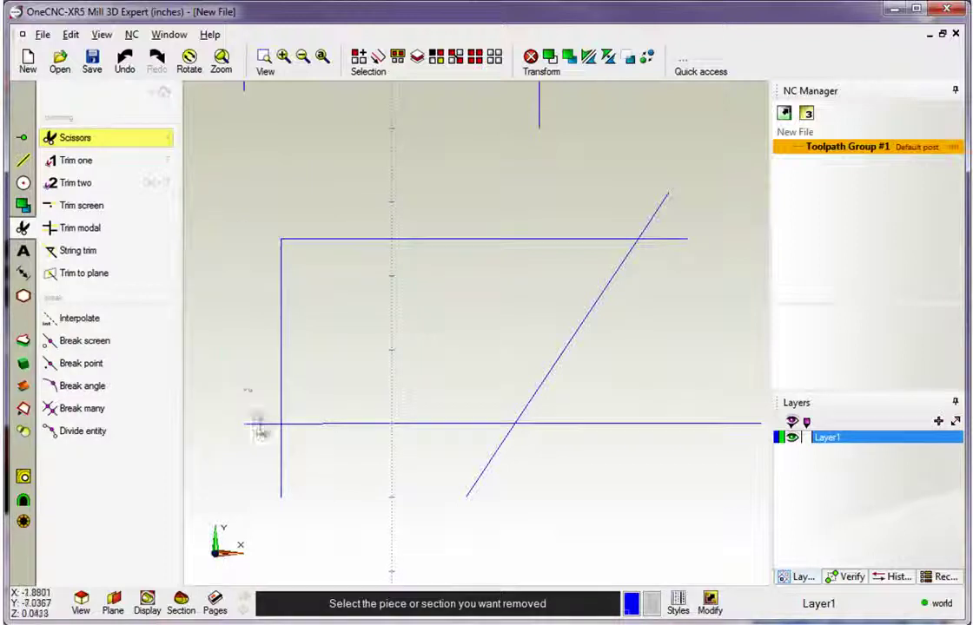
{"action": "left_click", "coordinate": [252, 425]}
{"action": "left_click", "coordinate": [280, 459]}
{"action": "left_click", "coordinate": [480, 478]}
{"action": "left_click", "coordinate": [569, 424]}
{"action": "left_click", "coordinate": [671, 238]}
{"action": "left_click", "coordinate": [656, 217]}
Cut out the line segments inside the upper-left and lower-right circles with Scissors.
{"action": "mouse_move", "coordinate": [387, 178]}
{"action": "middle_mouse_down"}
{"action": "mouse_move", "coordinate": [401, 425]}
{"action": "mouse_move", "coordinate": [448, 523]}
{"action": "middle_mouse_up"}
{"action": "scroll", "coordinate": [452, 516], "scroll_direction": "down", "scroll_amount": 2}
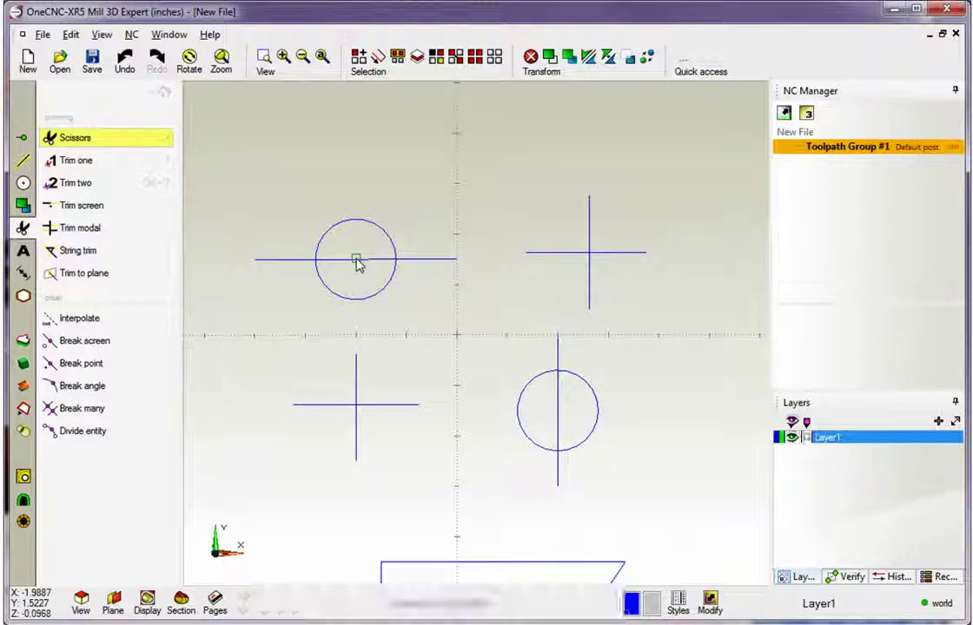
{"action": "left_click", "coordinate": [558, 415]}
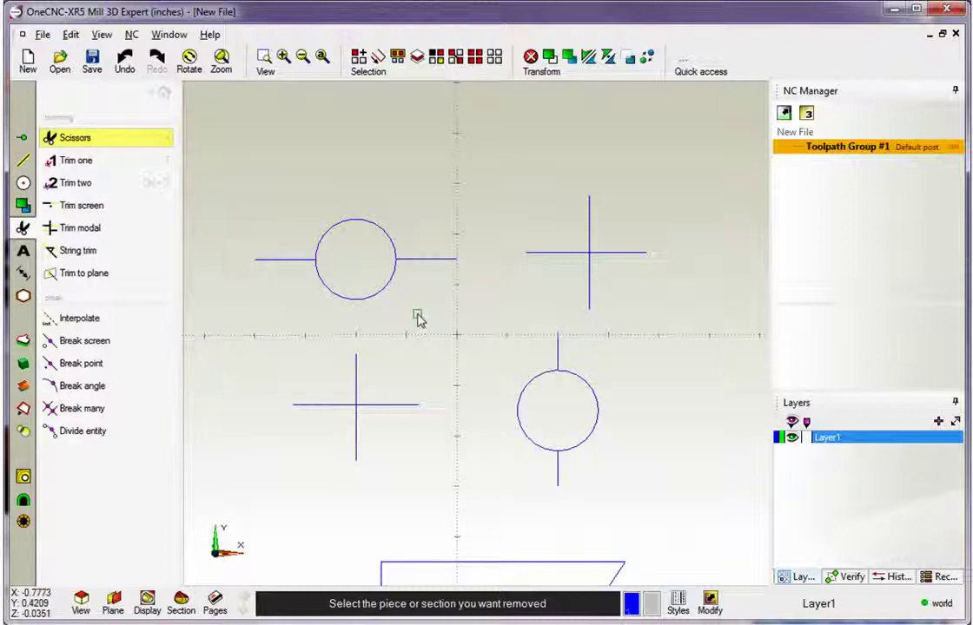
Use Trim two to join the upper-right corner circle to the rectangle's top and right edges, leaving only the outer arc.
{"action": "scroll", "coordinate": [417, 319], "scroll_direction": "down", "scroll_amount": 2}
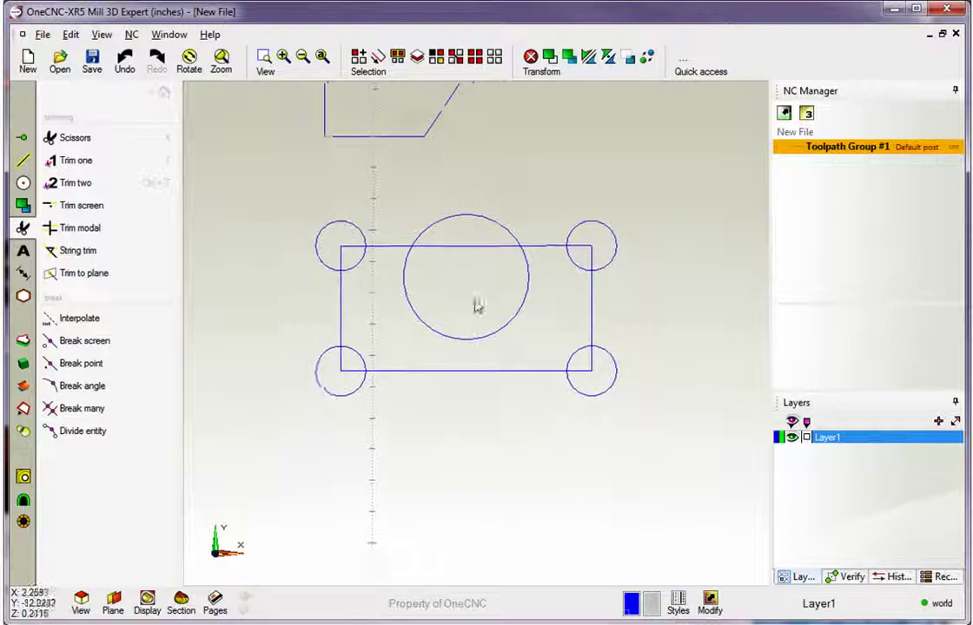
{"action": "scroll", "coordinate": [477, 304], "scroll_direction": "up", "scroll_amount": 2}
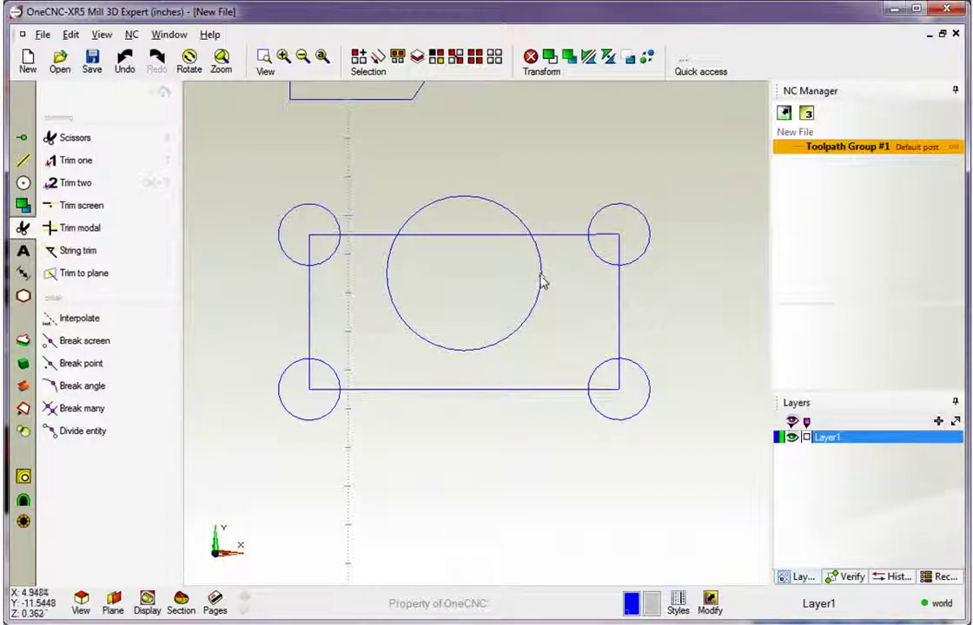
{"action": "scroll", "coordinate": [540, 280], "scroll_direction": "up", "scroll_amount": 1}
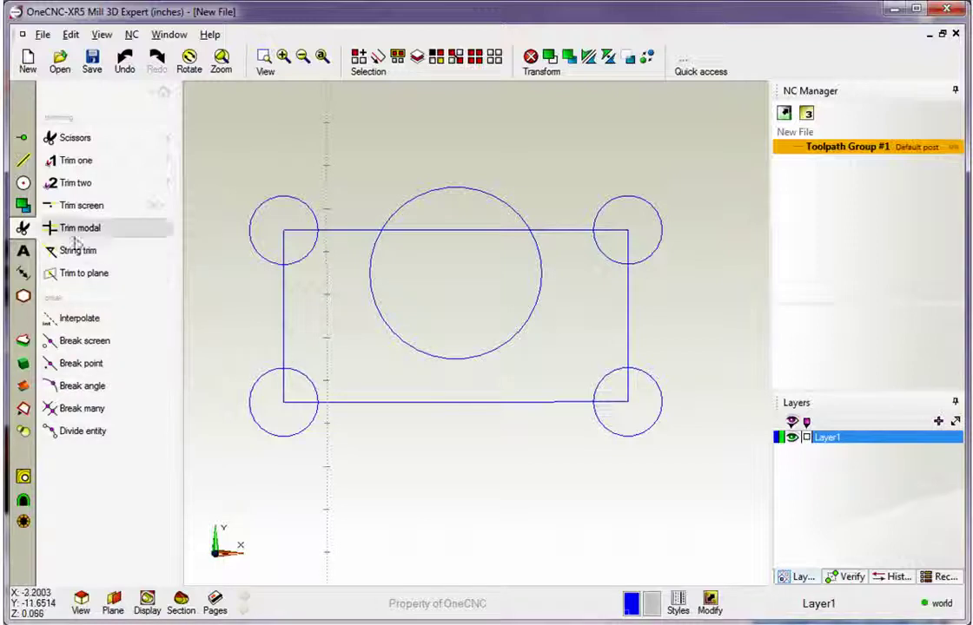
{"action": "left_click", "coordinate": [78, 184]}
{"action": "scroll", "coordinate": [480, 395], "scroll_direction": "up", "scroll_amount": 4}
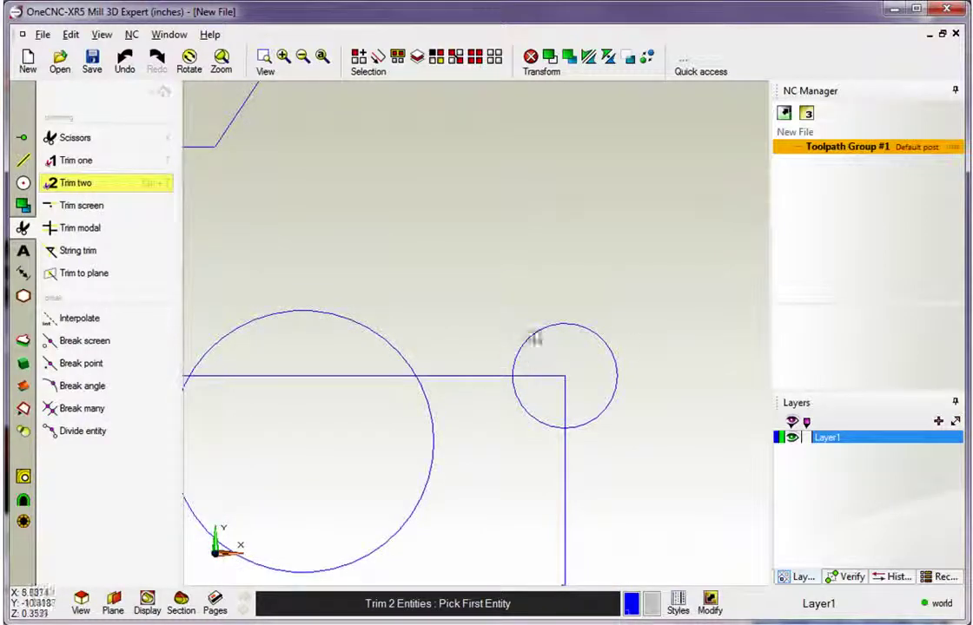
{"action": "left_click", "coordinate": [473, 377]}
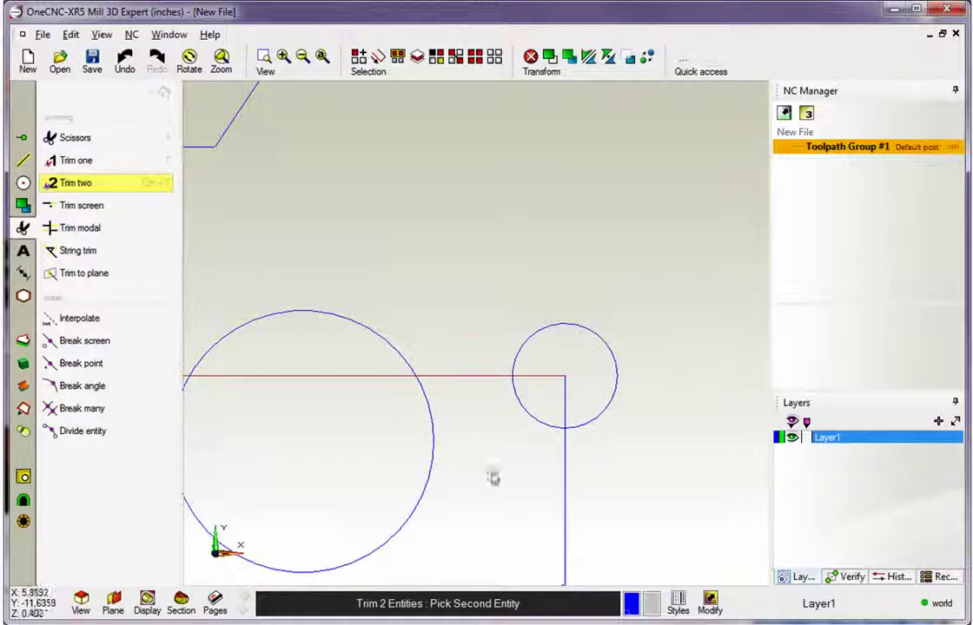
{"action": "left_click", "coordinate": [537, 335]}
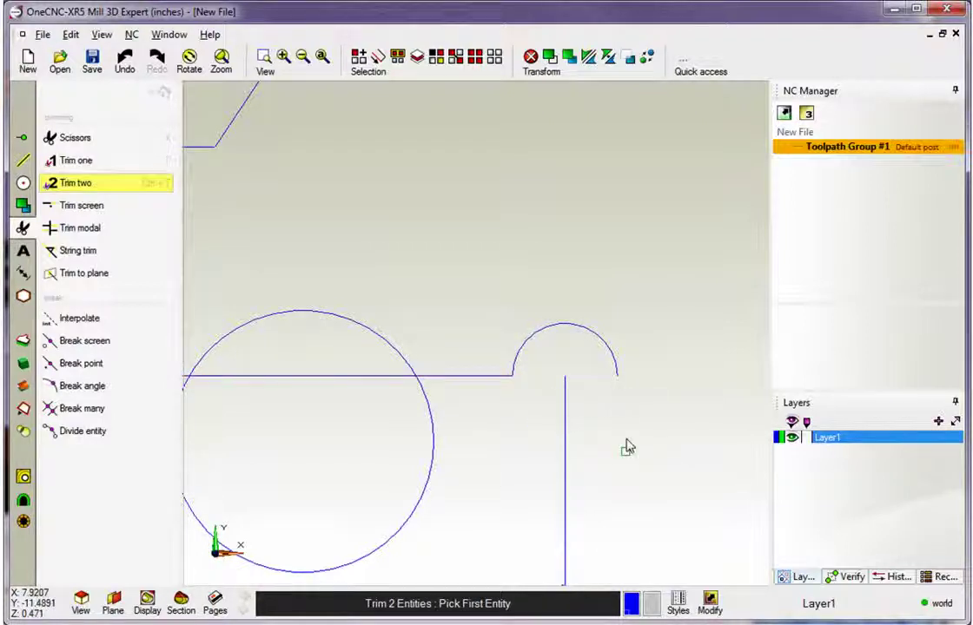
{"action": "scroll", "coordinate": [619, 384], "scroll_direction": "up", "scroll_amount": 1}
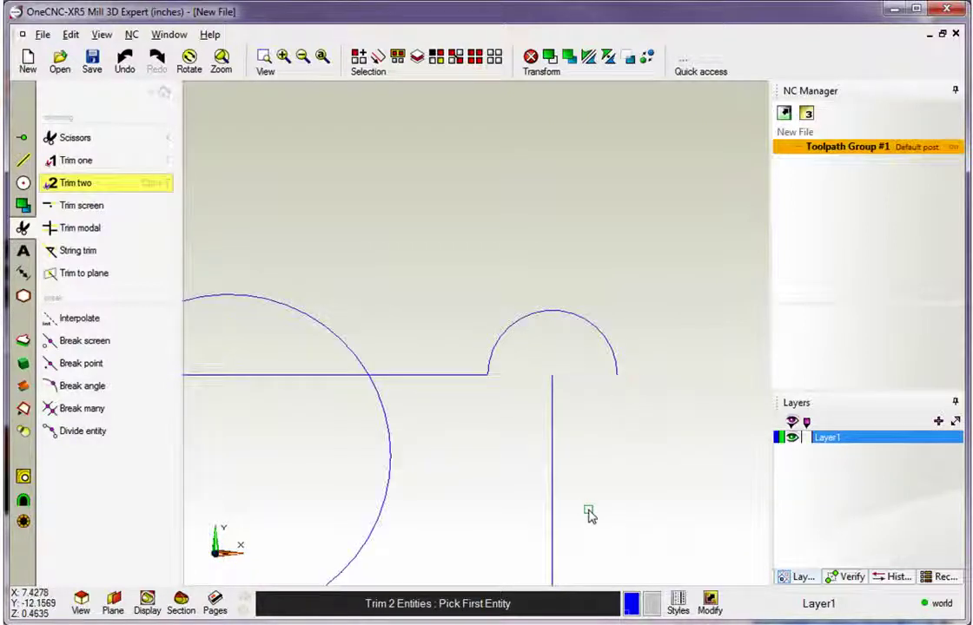
{"action": "middle_click_drag", "start_coordinate": [588, 514], "coordinate": [586, 397]}
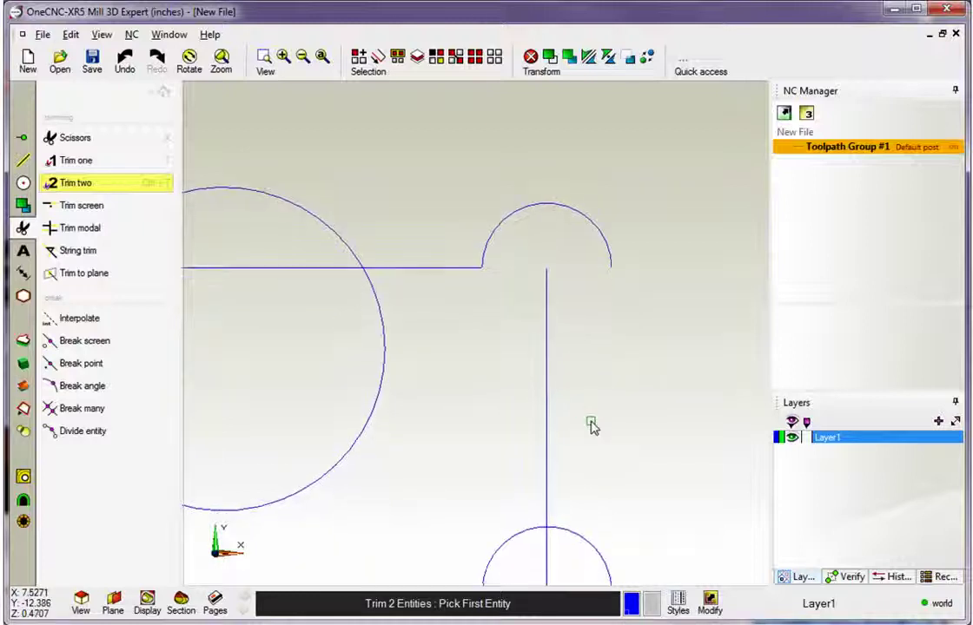
{"action": "left_click", "coordinate": [612, 266]}
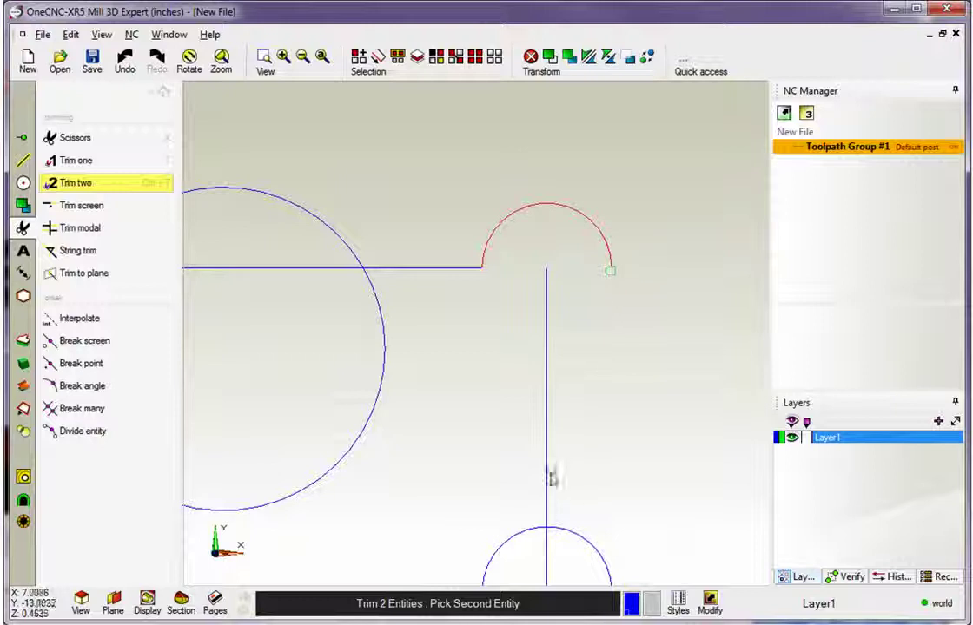
{"action": "left_click", "coordinate": [548, 488]}
Trim the lower-left corner circle against the rectangle's left and bottom edges with Trim two, keeping the outer arc.
{"action": "scroll", "coordinate": [599, 469], "scroll_direction": "down", "scroll_amount": 5}
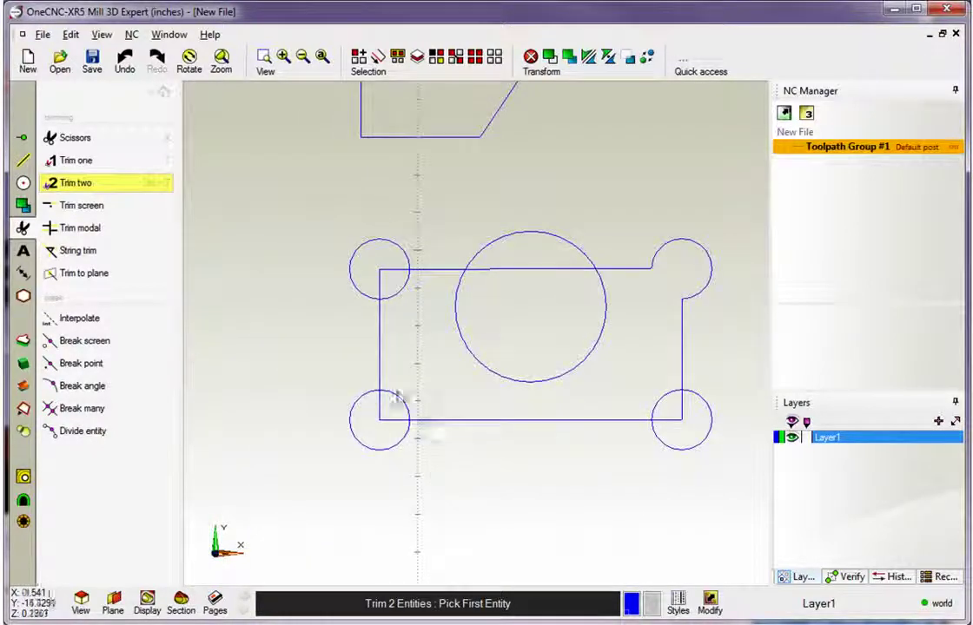
{"action": "scroll", "coordinate": [364, 426], "scroll_direction": "up", "scroll_amount": 5}
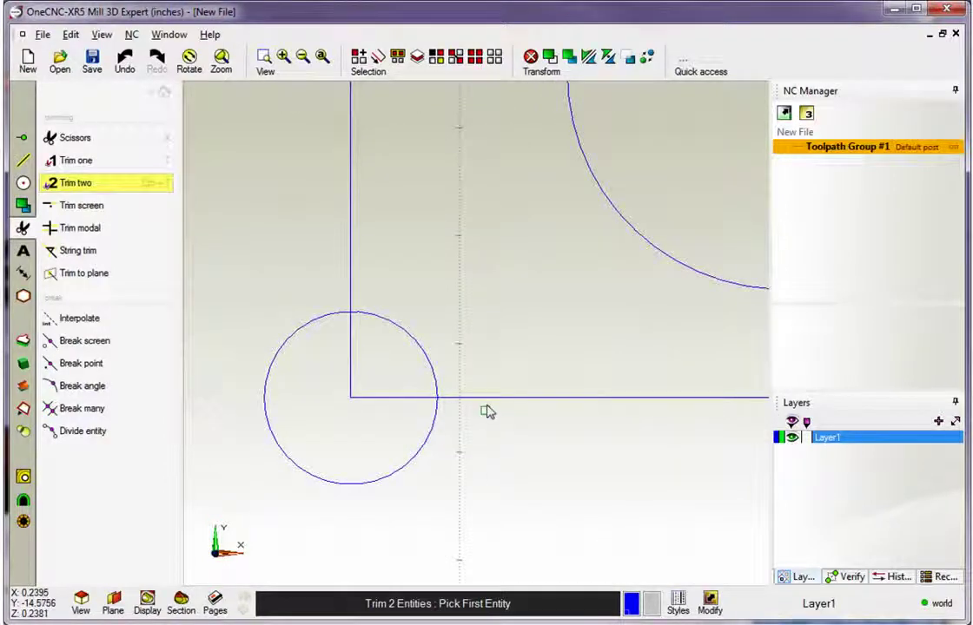
{"action": "left_click", "coordinate": [348, 276]}
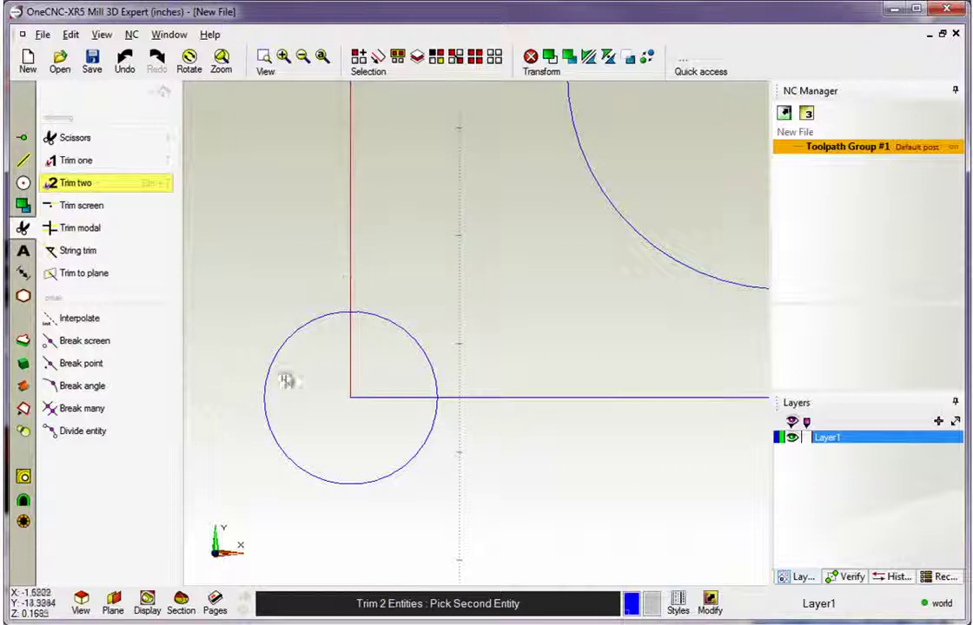
{"action": "left_click", "coordinate": [289, 339]}
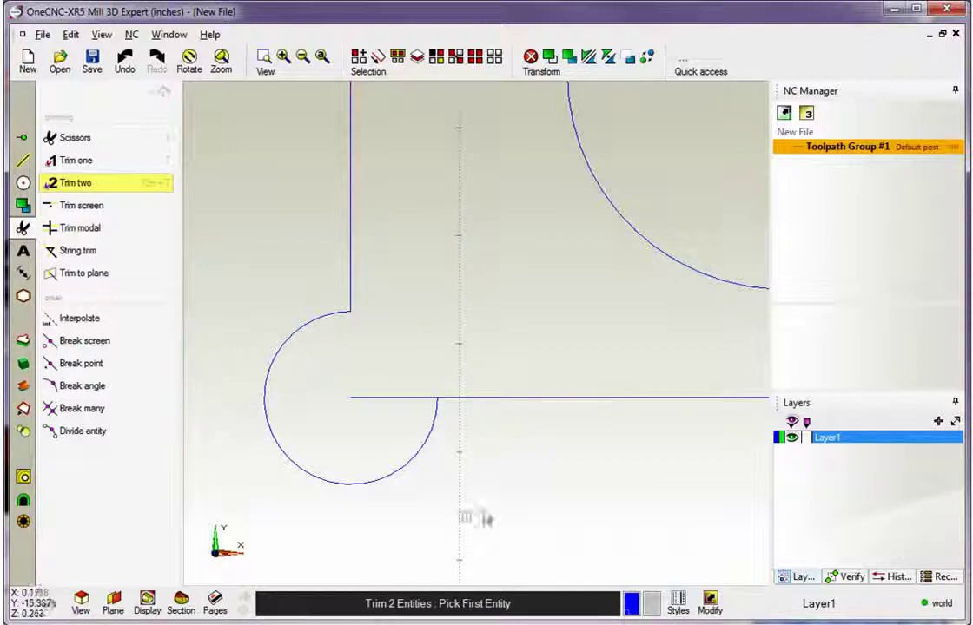
{"action": "scroll", "coordinate": [441, 409], "scroll_direction": "up", "scroll_amount": 1}
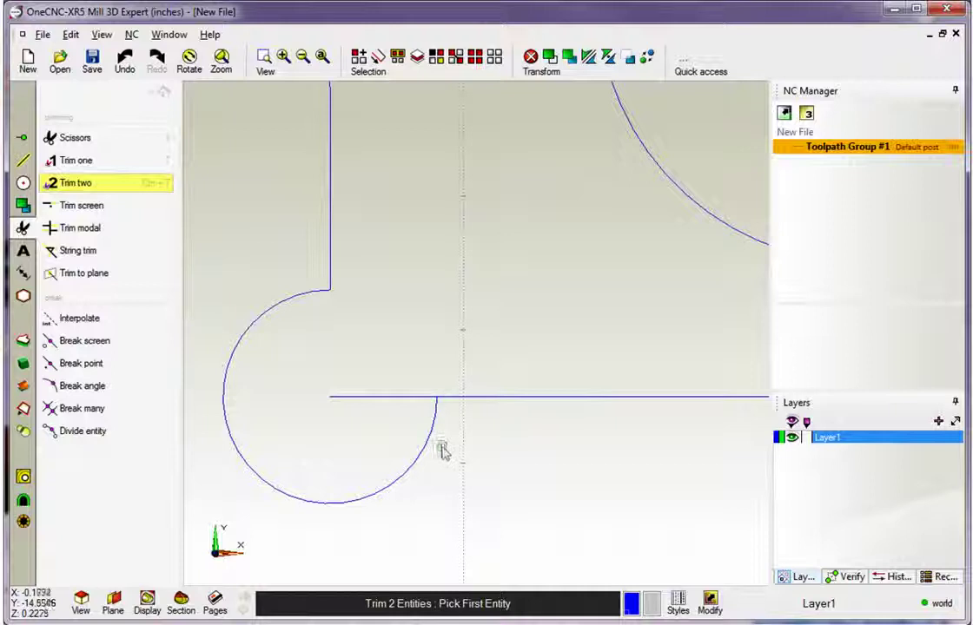
{"action": "left_click", "coordinate": [597, 397]}
{"action": "left_click", "coordinate": [432, 442]}
Cut out the part of the rectangle's top edge inside the large center circle with Scissors.
{"action": "scroll", "coordinate": [523, 504], "scroll_direction": "down", "scroll_amount": 3}
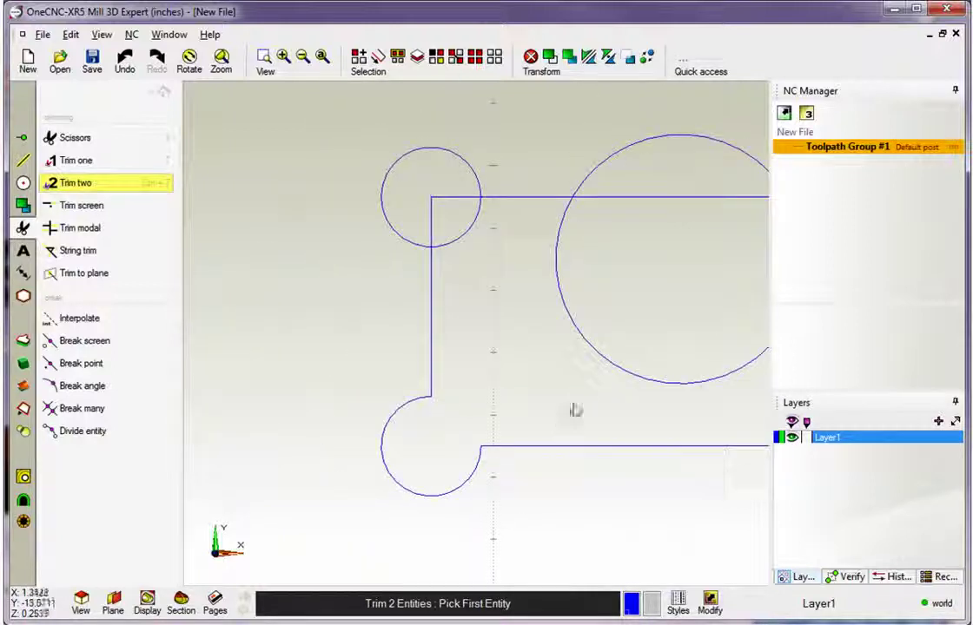
{"action": "middle_click_drag", "start_coordinate": [504, 385], "coordinate": [452, 388]}
{"action": "middle_click_drag", "start_coordinate": [552, 292], "coordinate": [465, 389]}
{"action": "scroll", "coordinate": [469, 387], "scroll_direction": "up", "scroll_amount": 1}
{"action": "scroll", "coordinate": [471, 380], "scroll_direction": "down", "scroll_amount": 1}
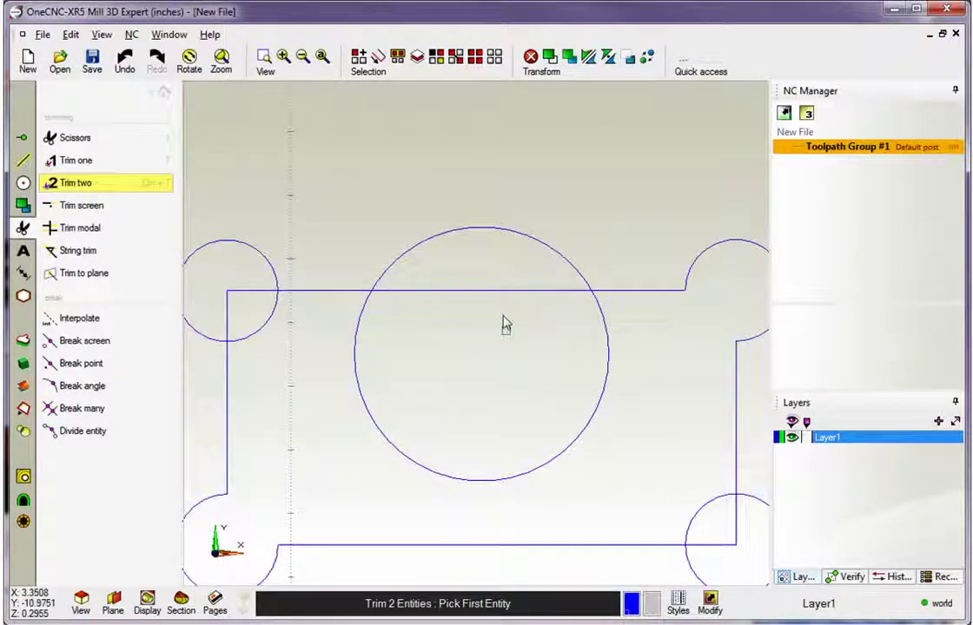
{"action": "left_click", "coordinate": [87, 137]}
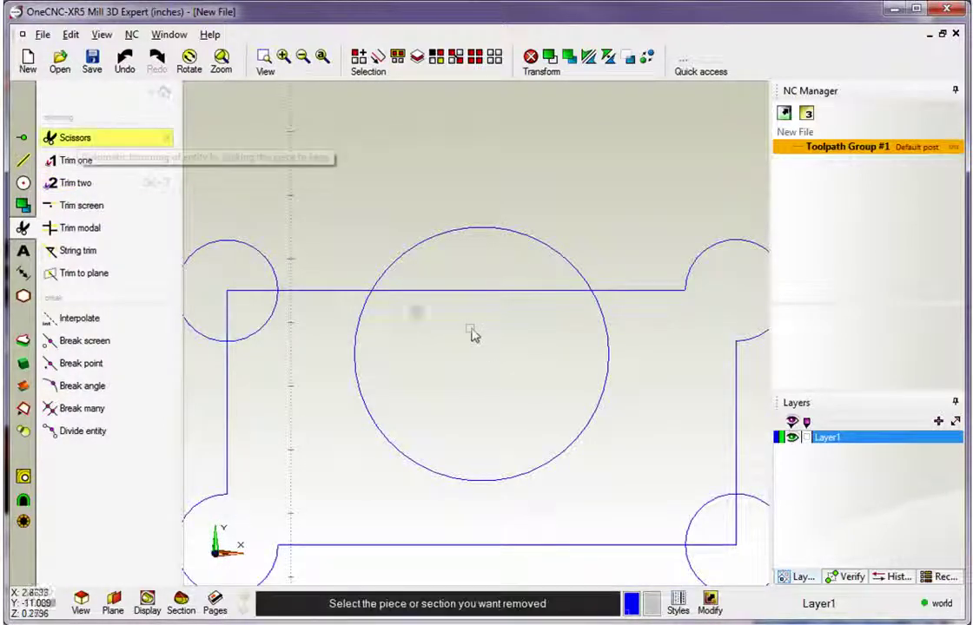
{"action": "left_click", "coordinate": [479, 293]}
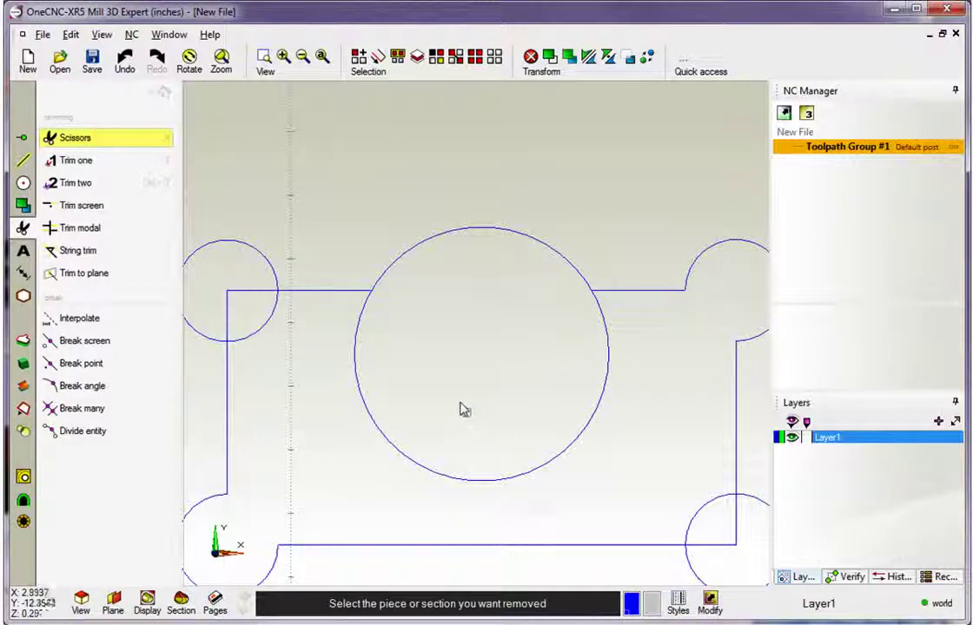
Trim the large circle against both remaining top edge pieces with Trim two, keeping the lower arc, and leave the trimming tools.
{"action": "left_click", "coordinate": [76, 182]}
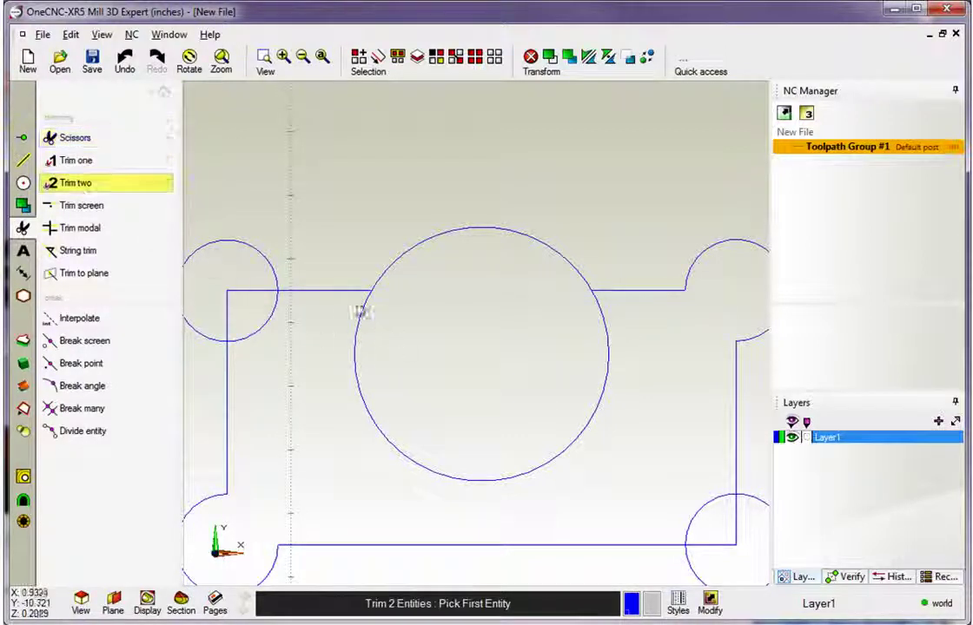
{"action": "left_click", "coordinate": [343, 292]}
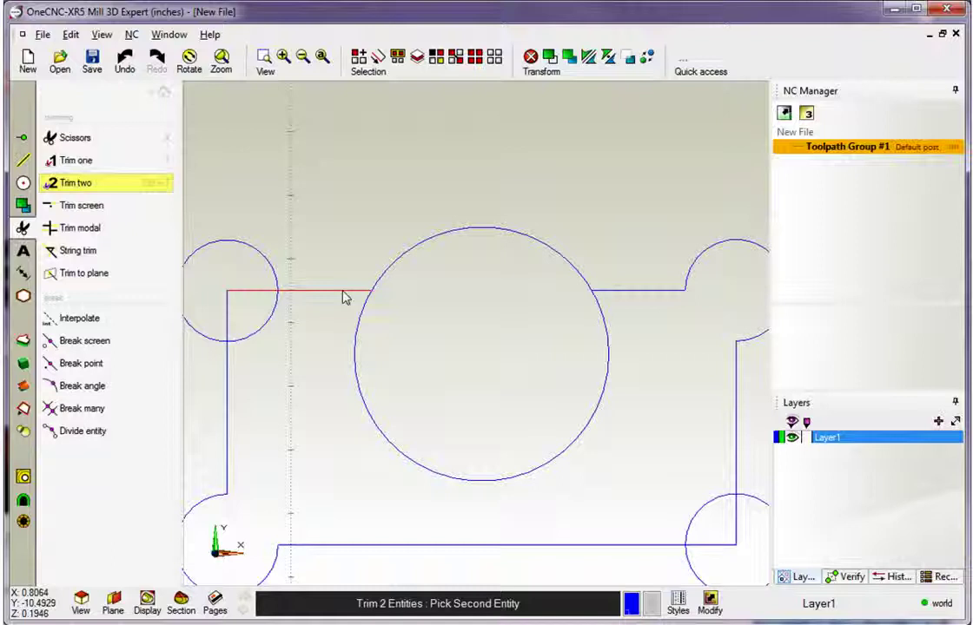
{"action": "left_click", "coordinate": [354, 344]}
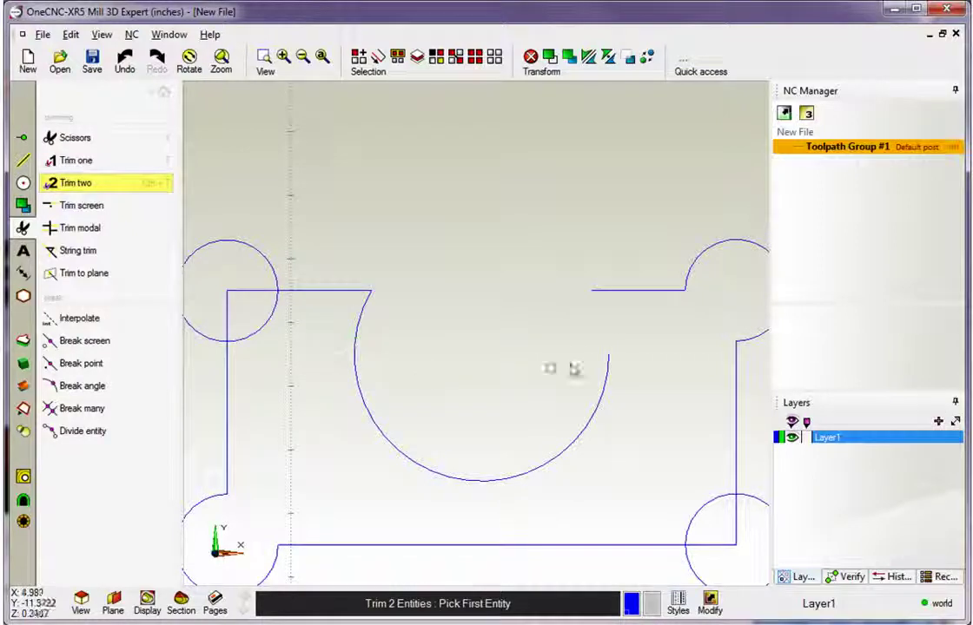
{"action": "left_click", "coordinate": [608, 394]}
{"action": "left_click", "coordinate": [640, 292]}
{"action": "scroll", "coordinate": [533, 353], "scroll_direction": "down", "scroll_amount": 5}
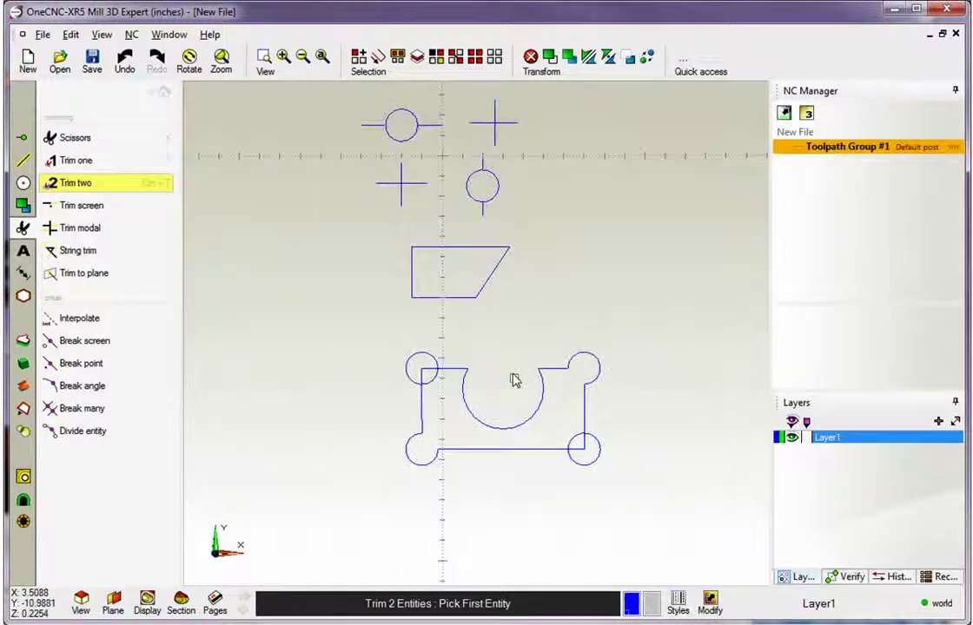
{"action": "middle_click_drag", "start_coordinate": [499, 300], "coordinate": [489, 351]}
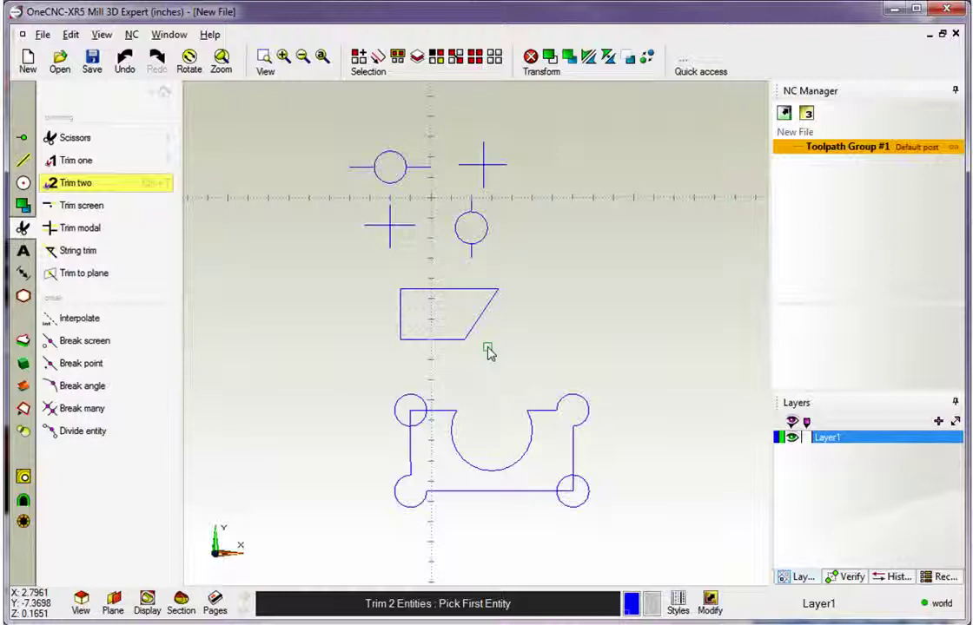
{"action": "left_click", "coordinate": [160, 92]}
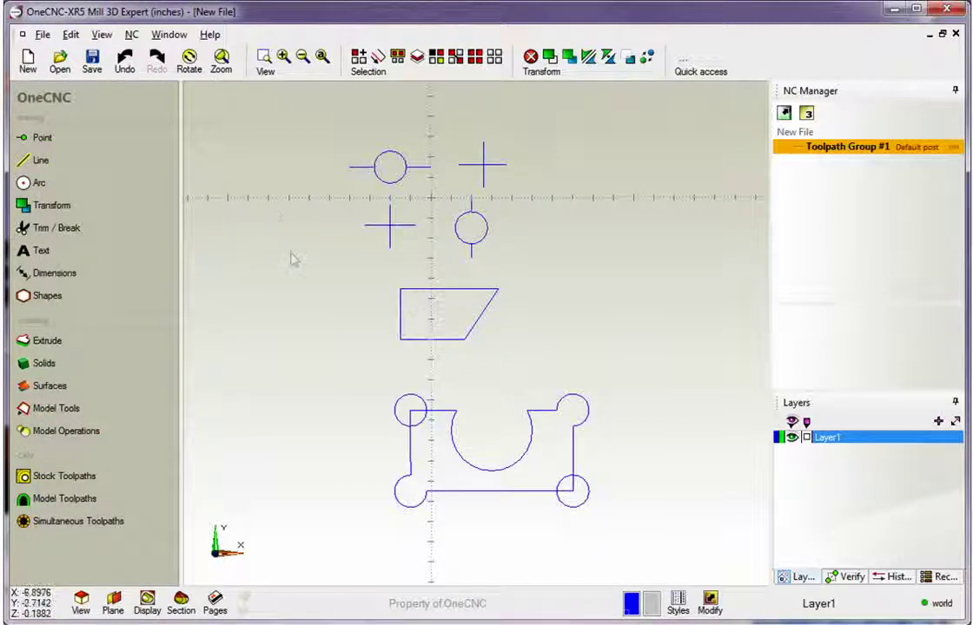